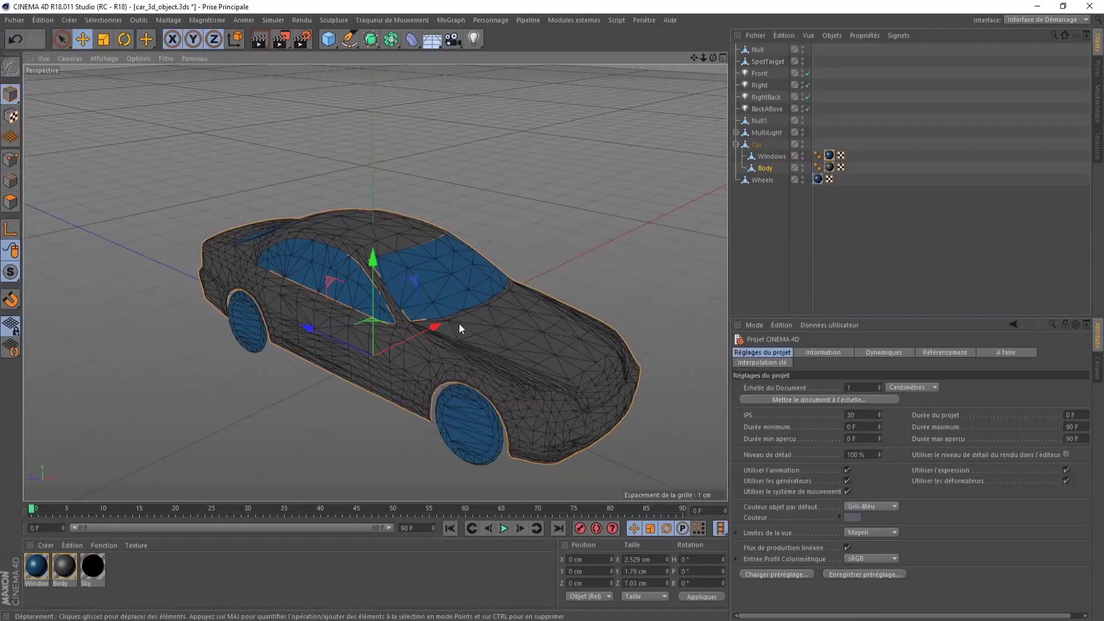
Step: Examine the car mesh in Cinema 4D and the UV mapping diagram on the WATCHOUT timeline at about 13 seconds
alt+drag(459, 324, 429, 254)
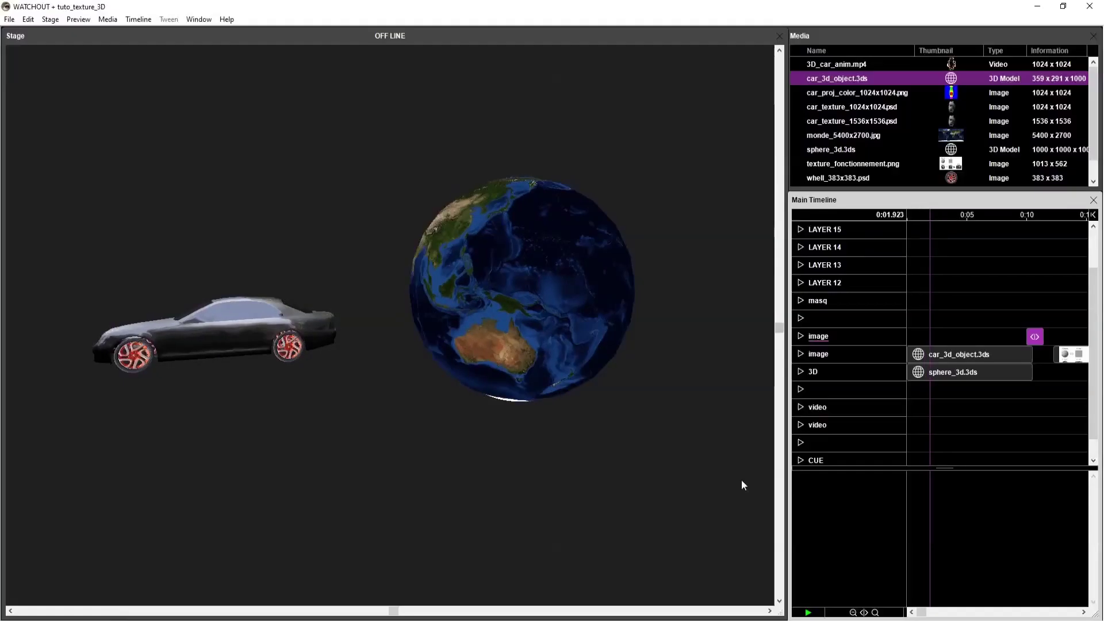
click(1065, 214)
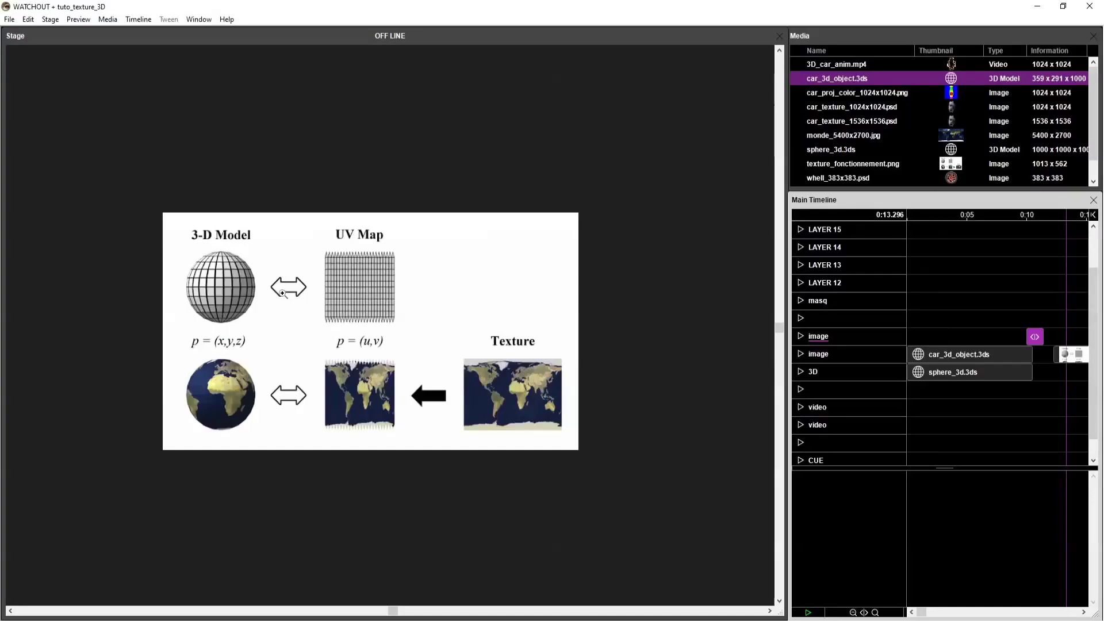
drag(402, 349, 389, 314)
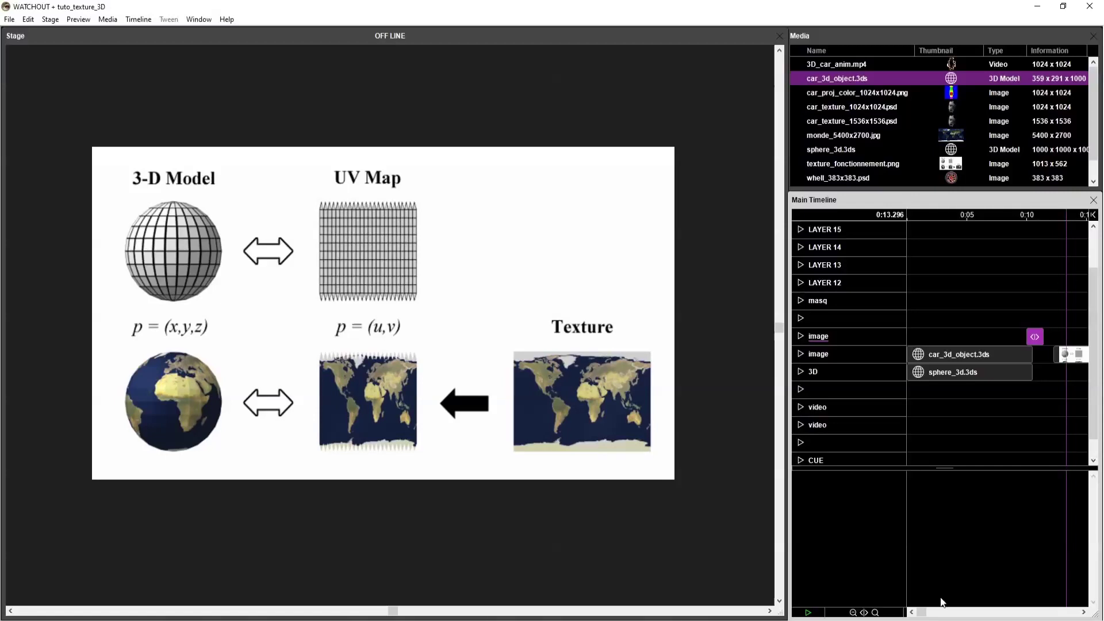
Step: Place the car_3d_object.3ds model on the image layer of the main timeline at 0:23.808, after the diagram cue
drag(921, 613, 927, 612)
click(952, 217)
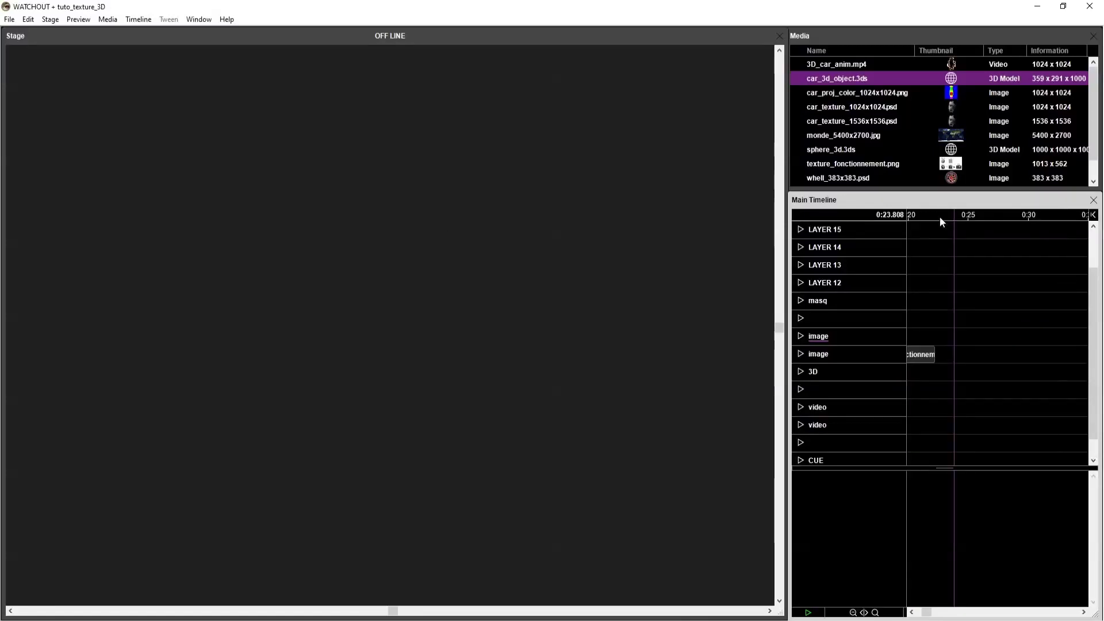
scroll(353, 206, down, 3)
scroll(370, 226, up, 3)
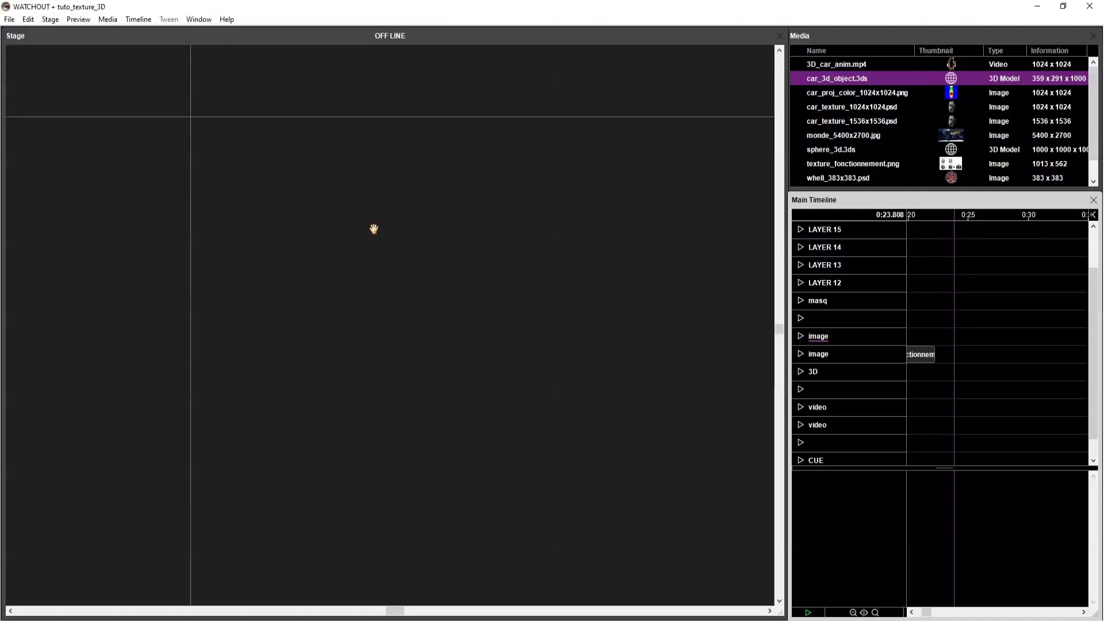
drag(851, 80, 957, 353)
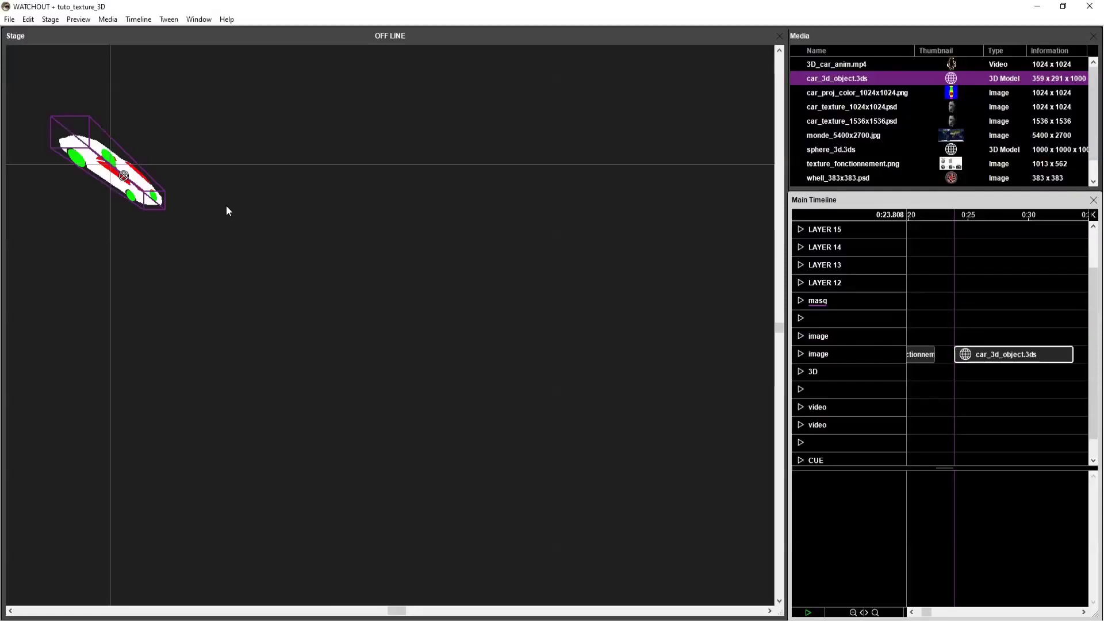
scroll(172, 197, up, 5)
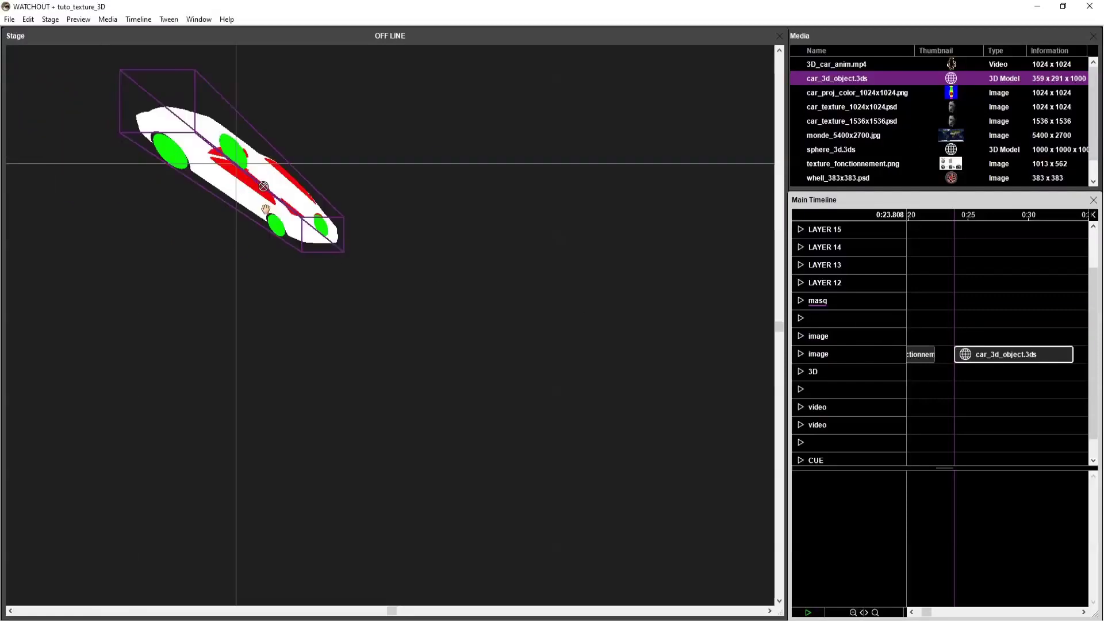
scroll(266, 209, up, 2)
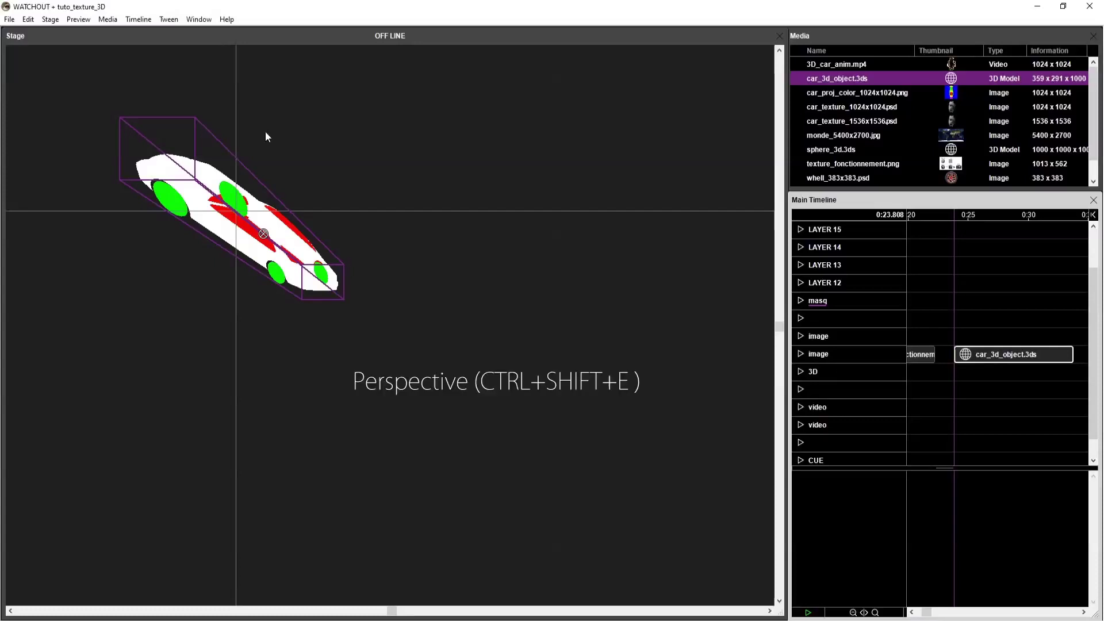
Step: Turn off the perspective preview of the stage and frame the car model
click(77, 19)
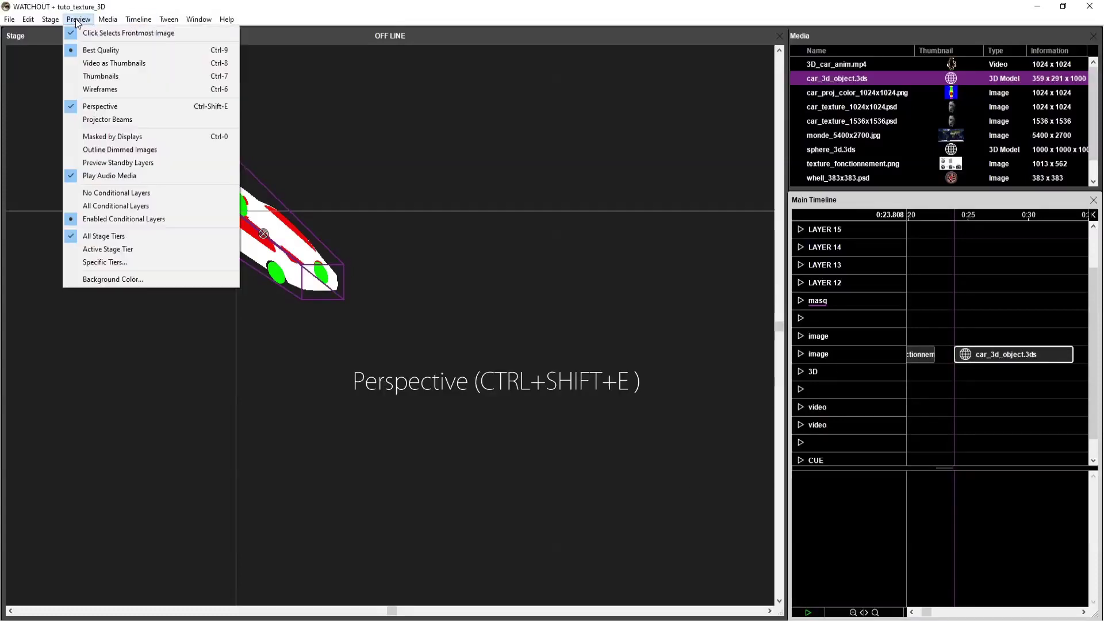
click(92, 111)
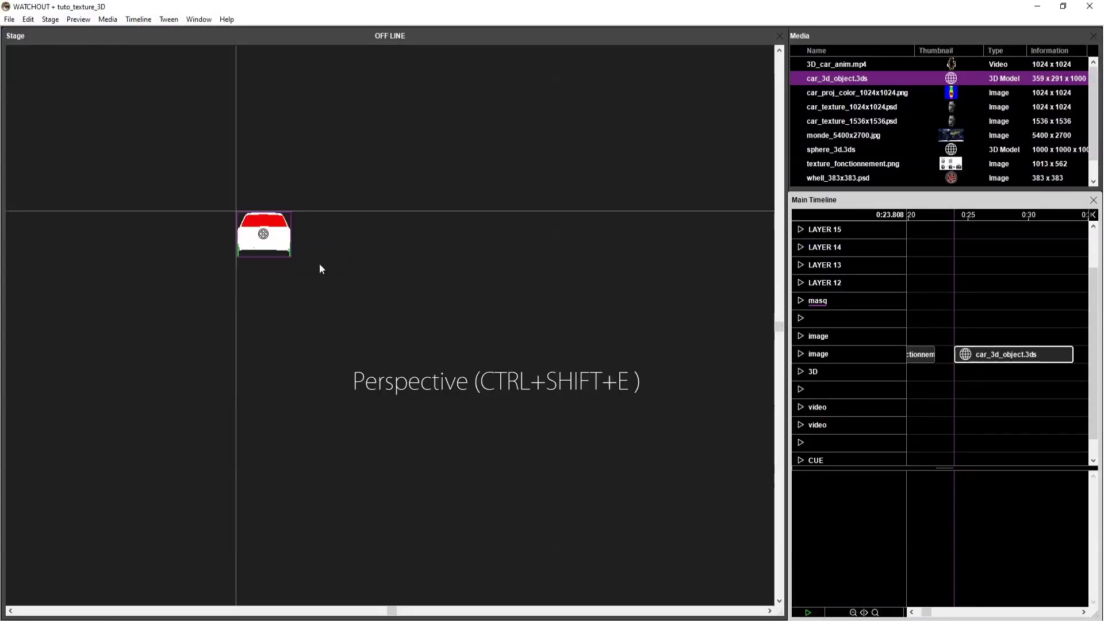
ctrl+scroll(270, 242, up, 3)
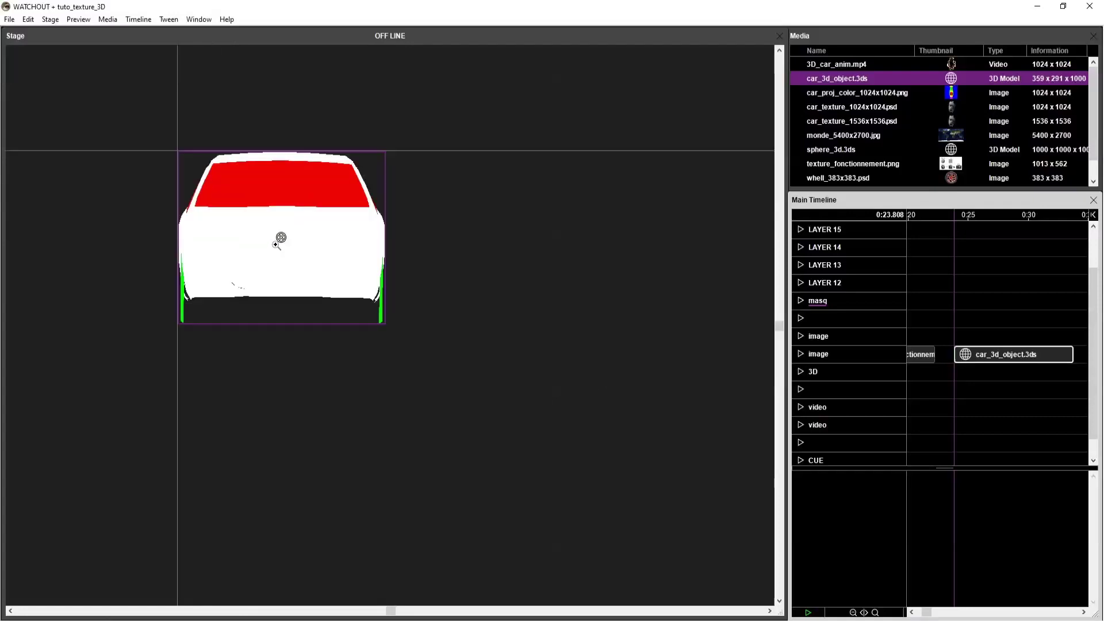
middle_drag(277, 245, 438, 305)
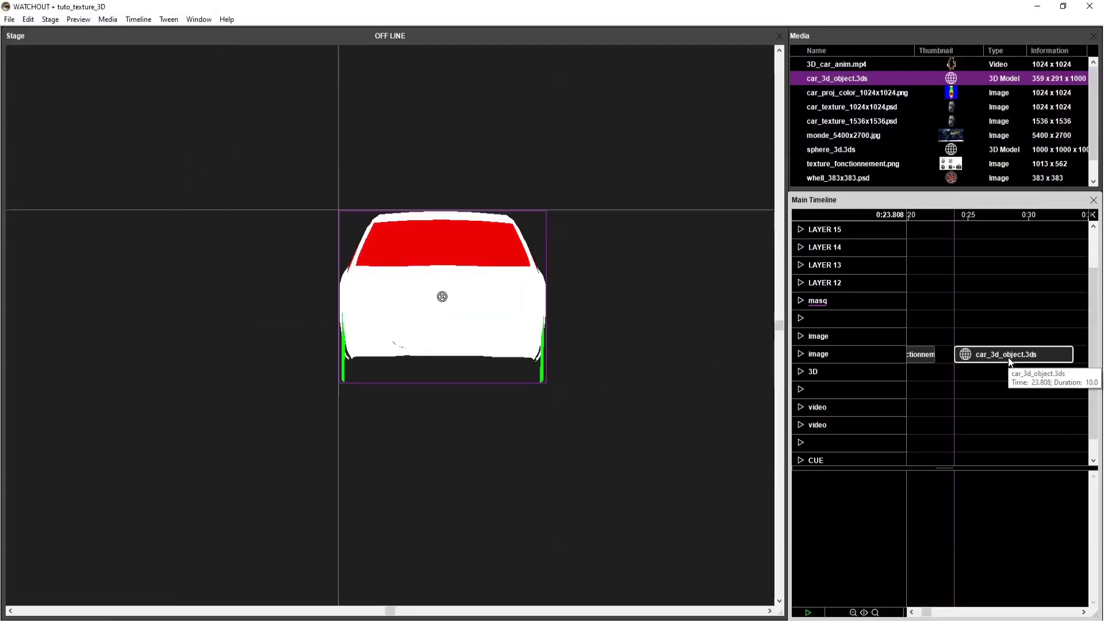
Step: Add a Rotation Y tween to the car cue and set it to +45°
click(167, 22)
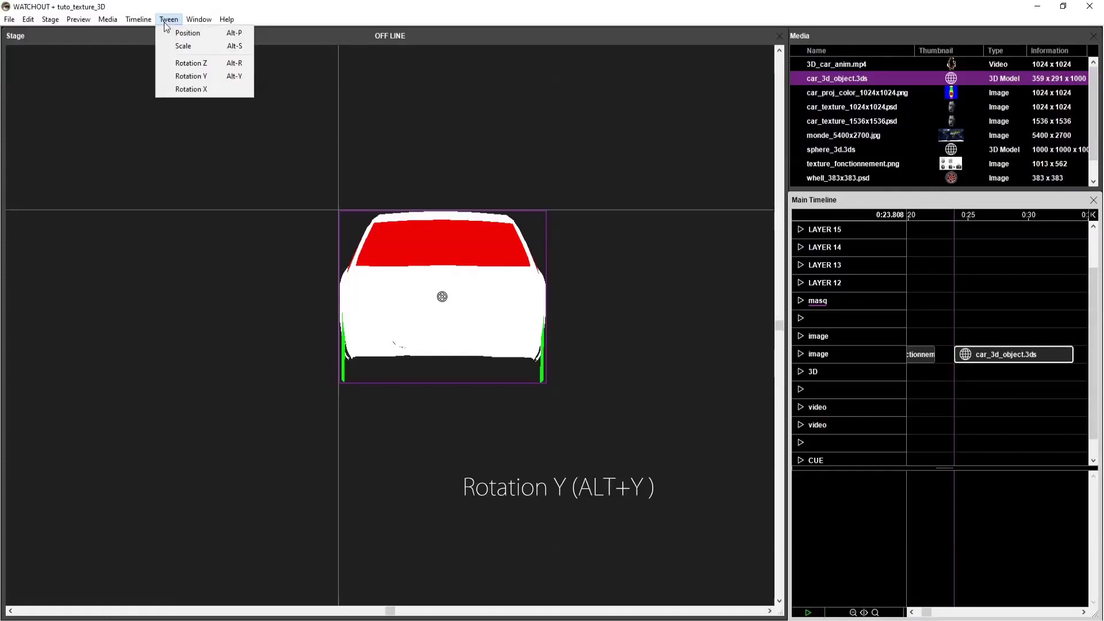
click(178, 76)
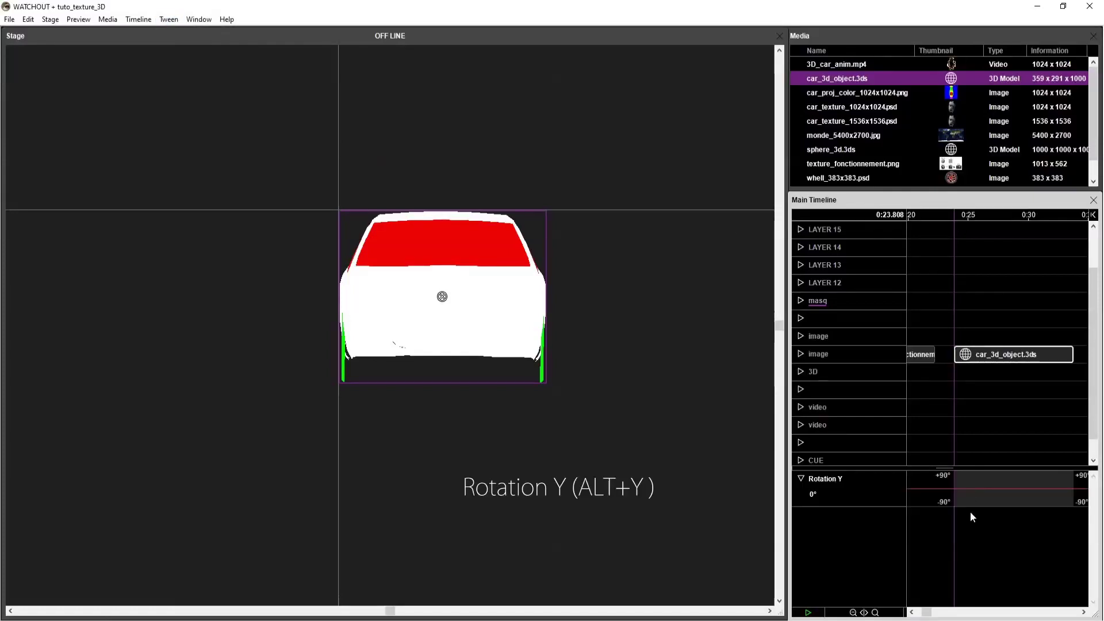
drag(966, 489, 964, 481)
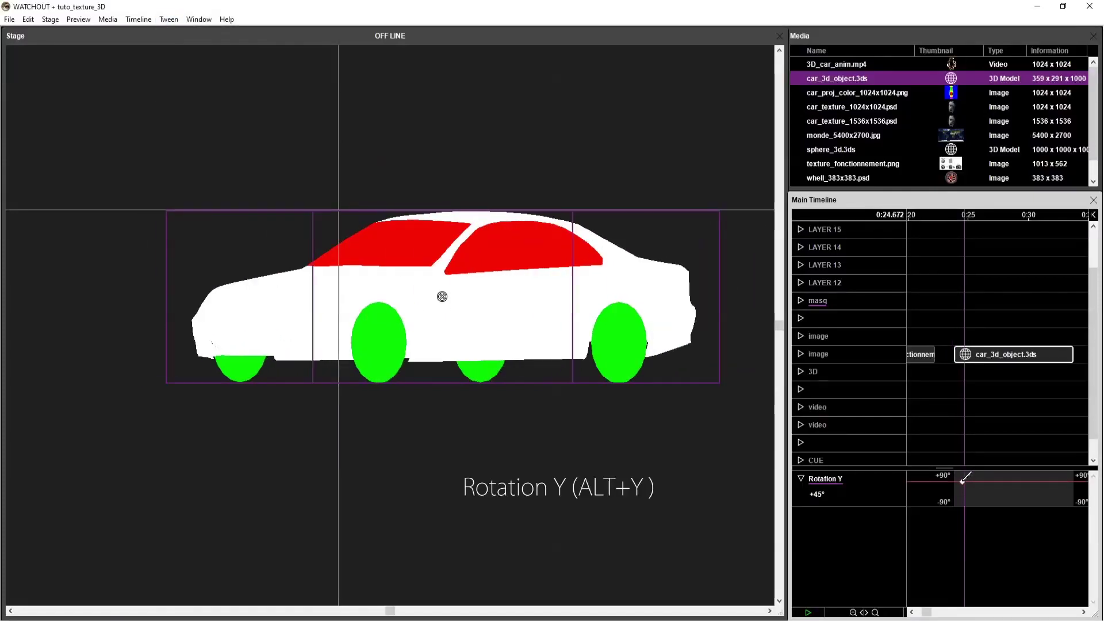
Step: Shift the car model slightly upward on the stage after checking its 3D model settings
double_click(855, 79)
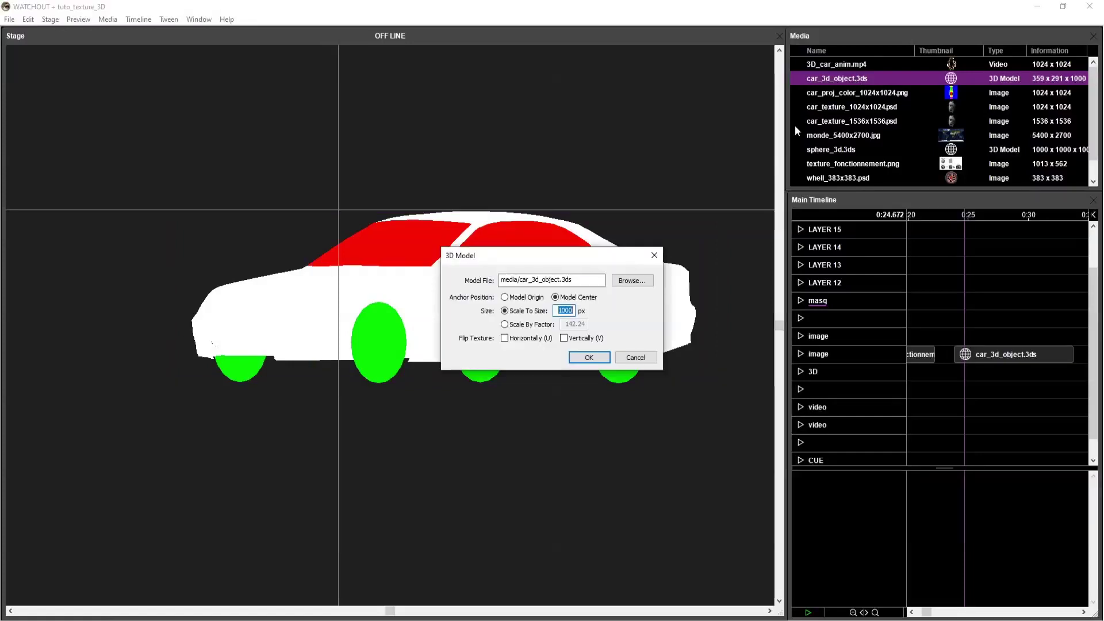
drag(799, 182, 799, 182)
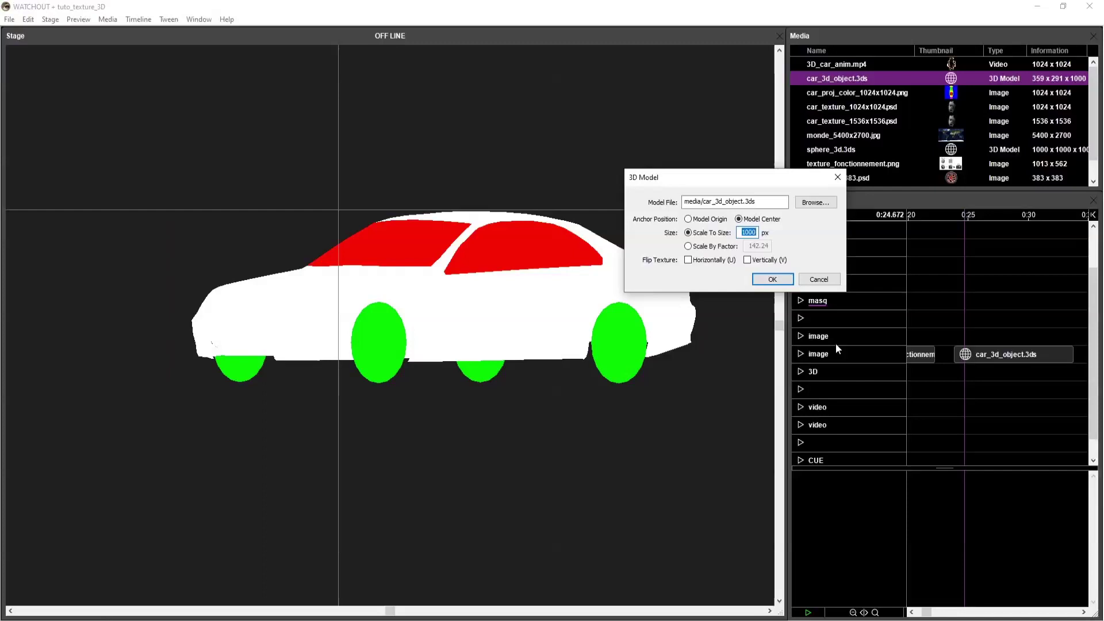
click(792, 283)
click(984, 358)
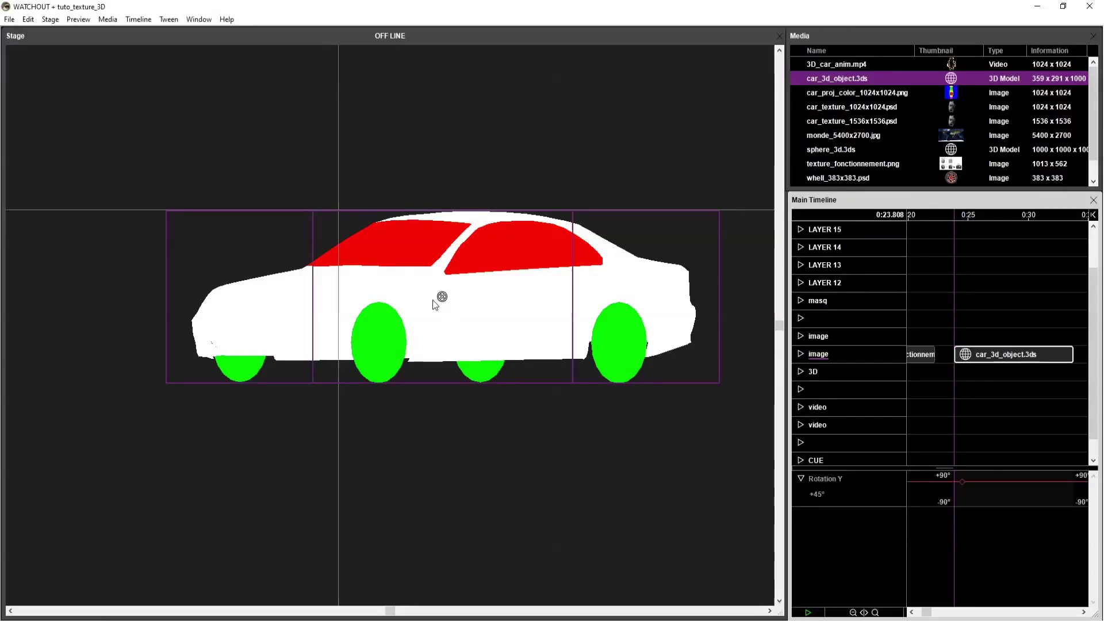
drag(468, 319, 479, 284)
Step: Try the Model Origin anchor position for car_3d_object.3ds and return it to Model Center
double_click(851, 80)
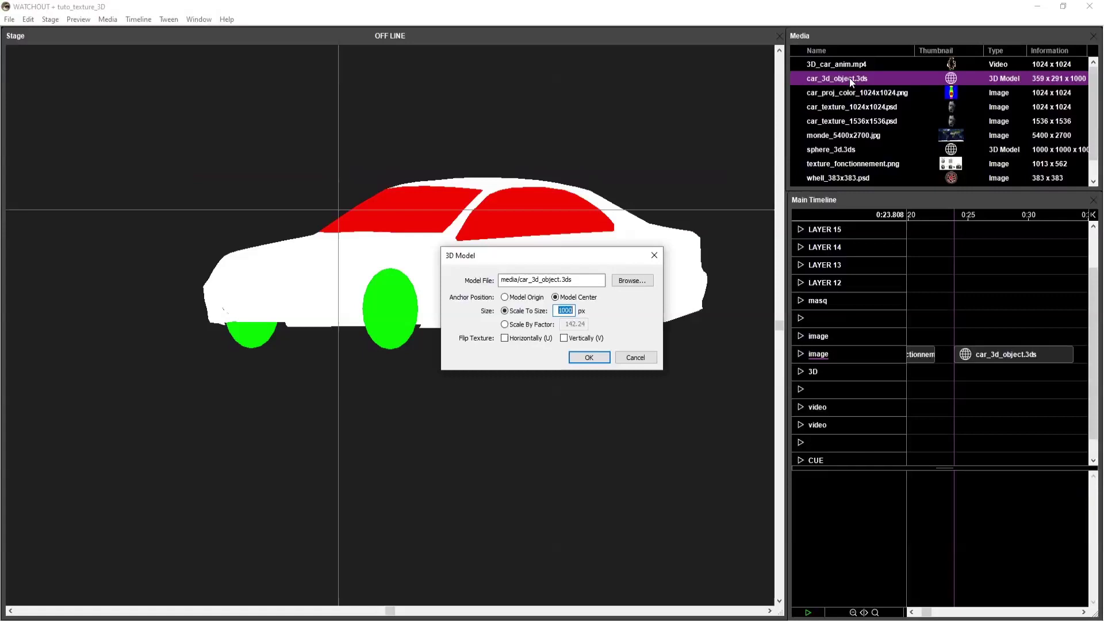
drag(574, 254, 748, 412)
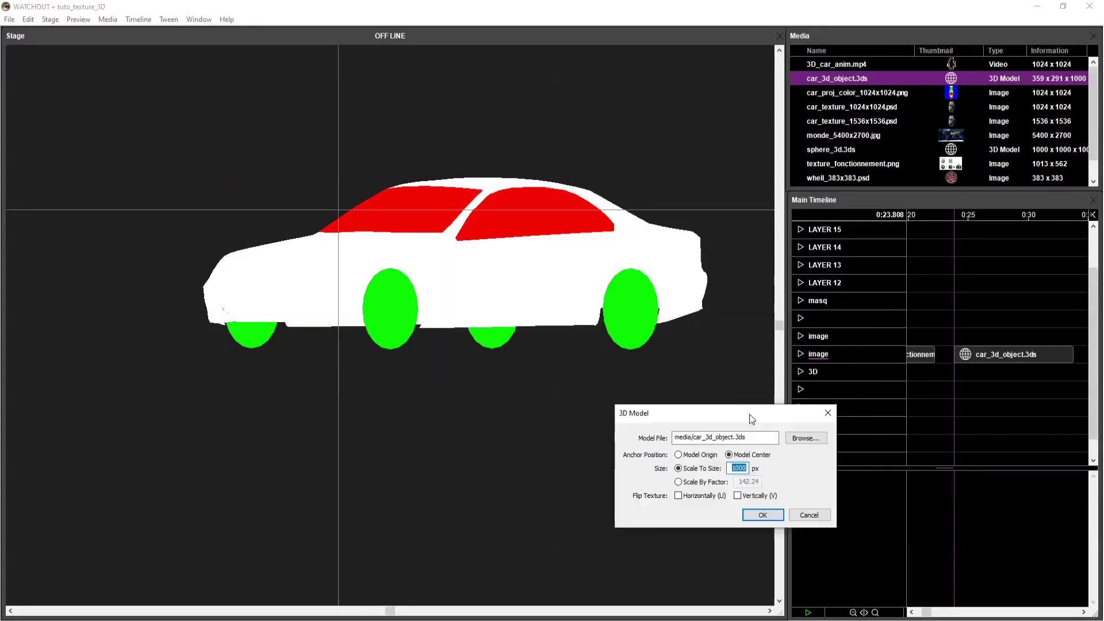
click(678, 455)
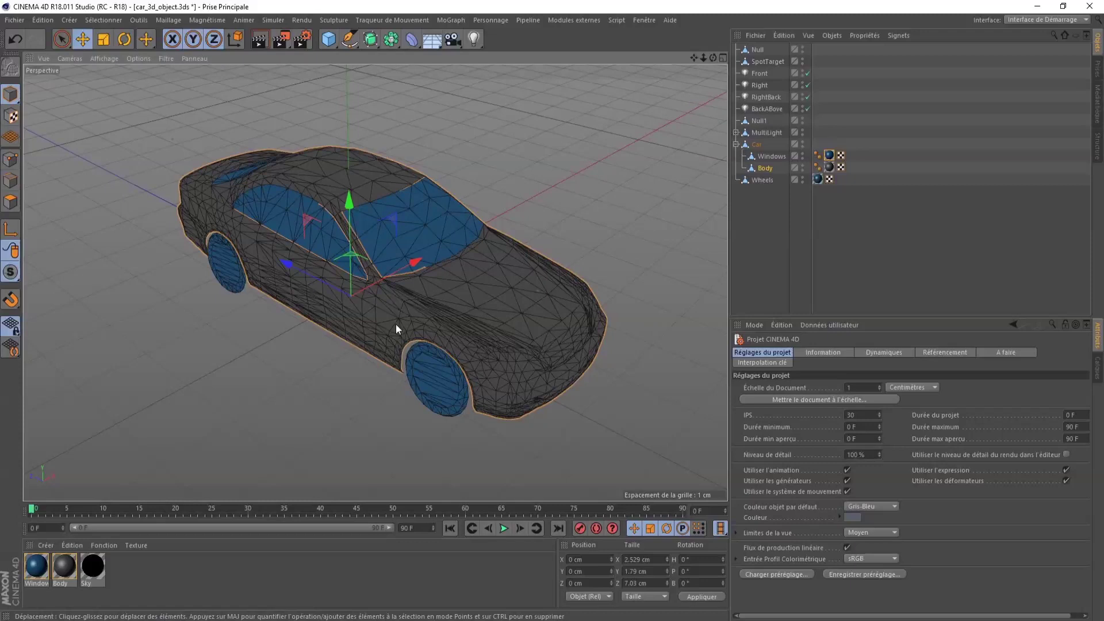
alt+drag(396, 329, 322, 252)
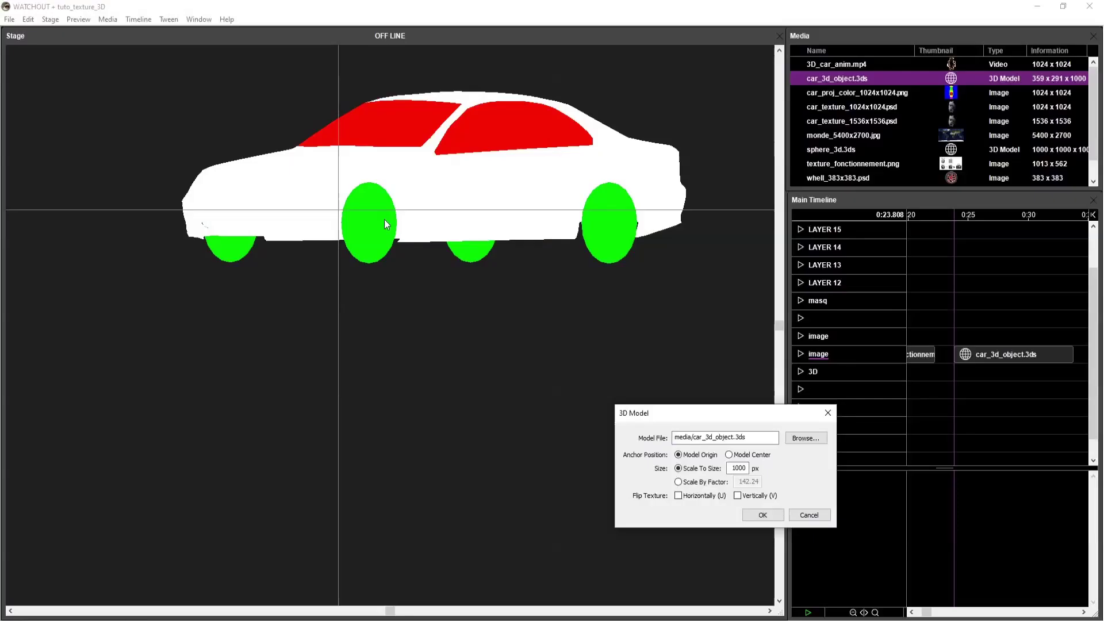
click(729, 455)
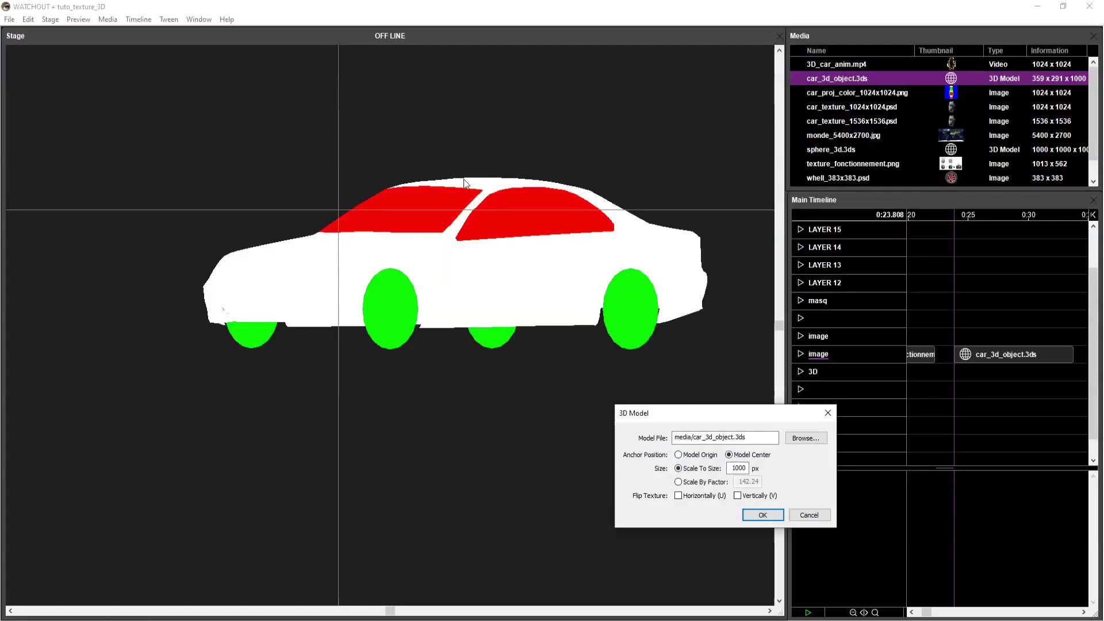
click(774, 516)
click(775, 515)
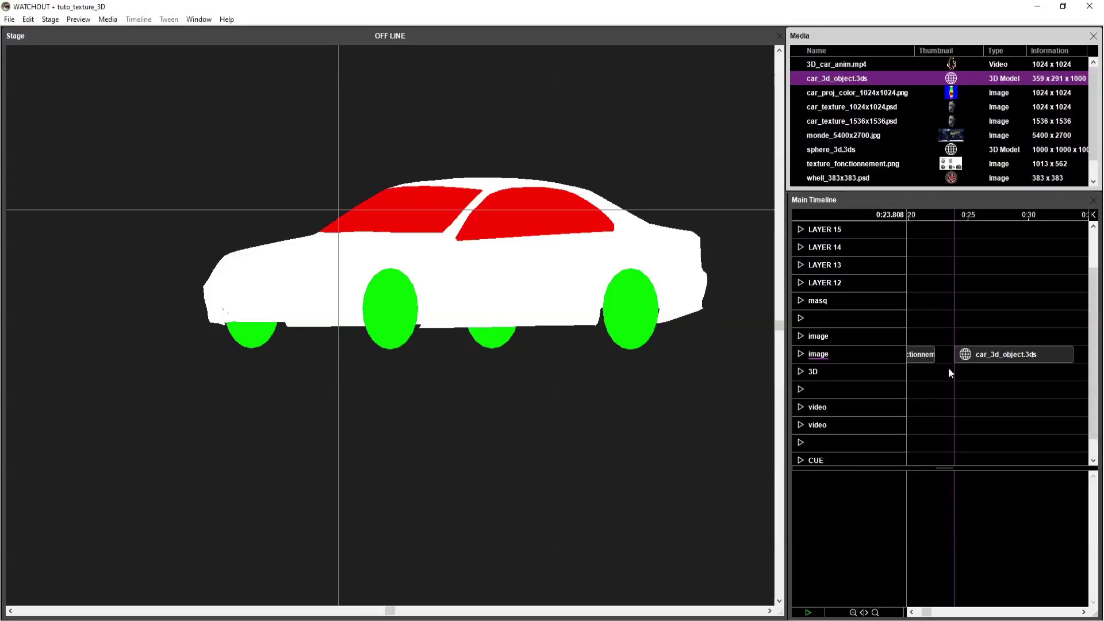
Step: Set the car cue's initial stage position to X 0 and Y 0
double_click(966, 357)
drag(589, 194, 815, 179)
double_click(730, 340)
text(0)
double_click(781, 340)
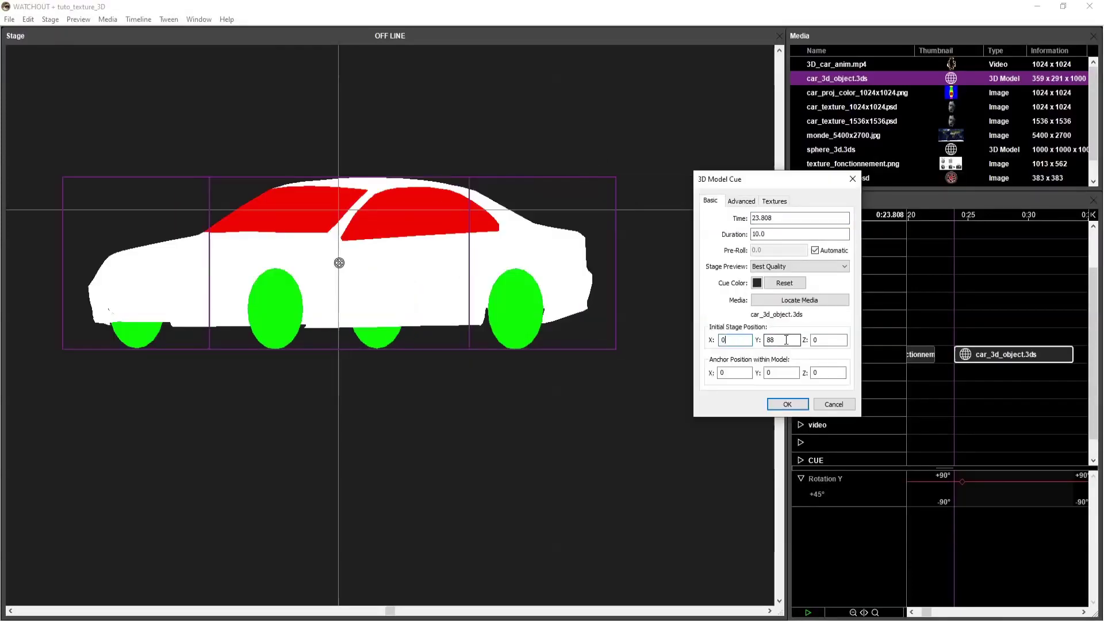
text(0)
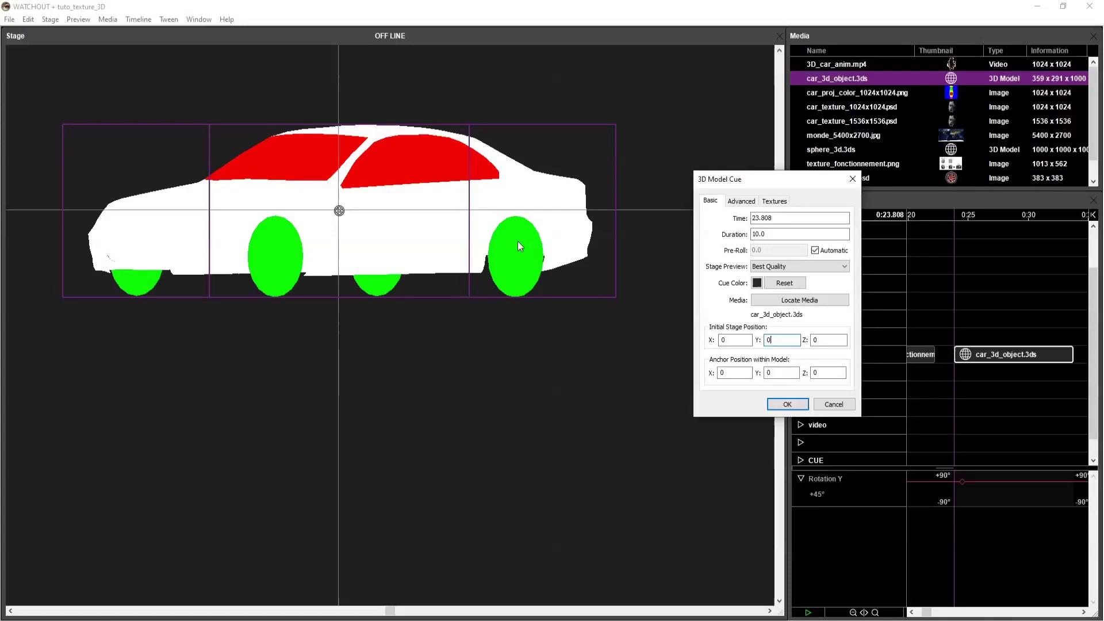
click(787, 404)
click(988, 268)
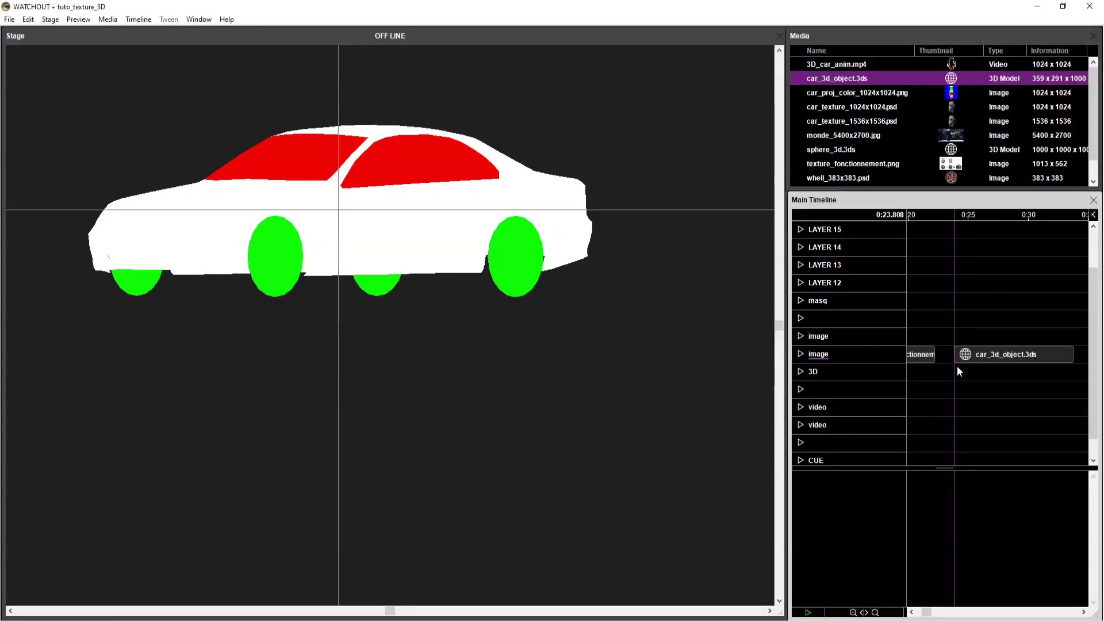
click(973, 354)
click(983, 290)
click(998, 357)
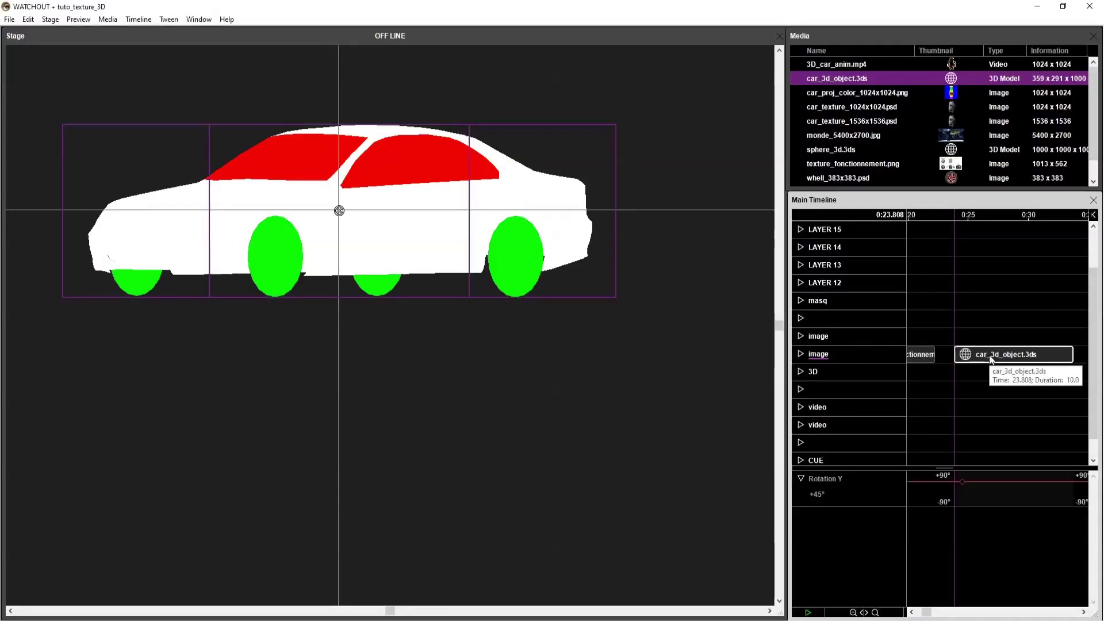
click(850, 84)
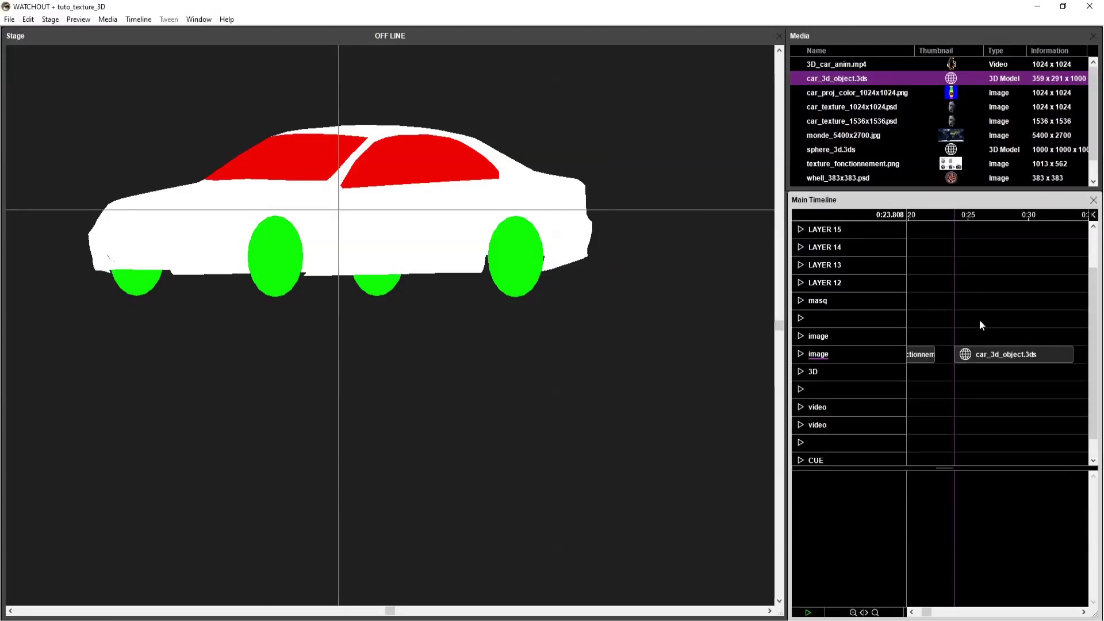
click(984, 355)
click(846, 84)
Step: Try scaling the car_3d_object.3ds media to 2000 px and return its size to 1000 px
double_click(846, 84)
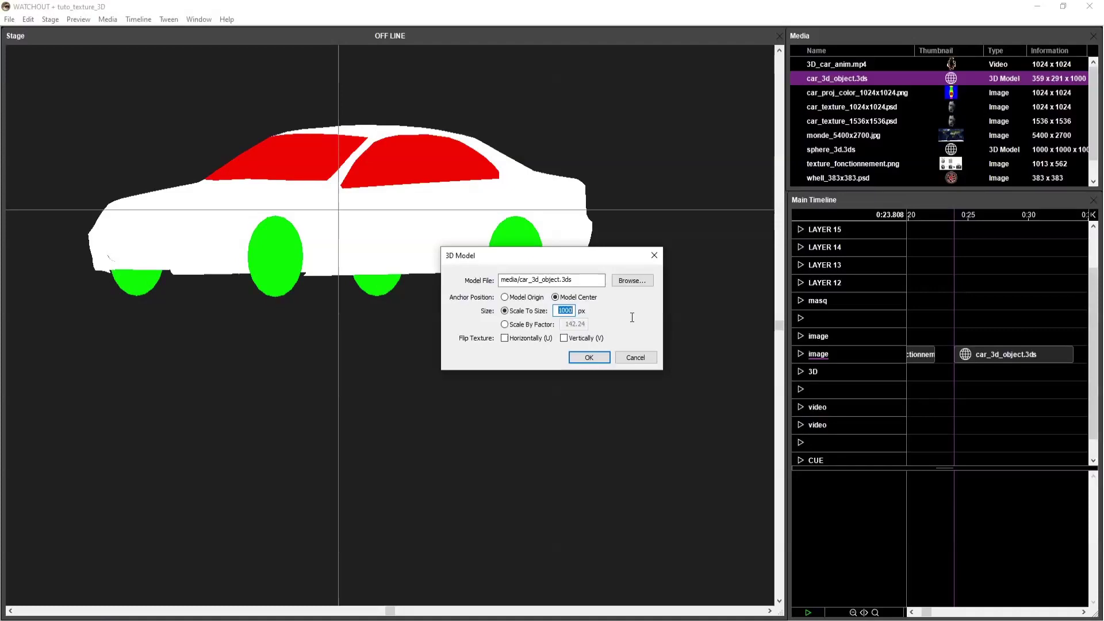
text(2000)
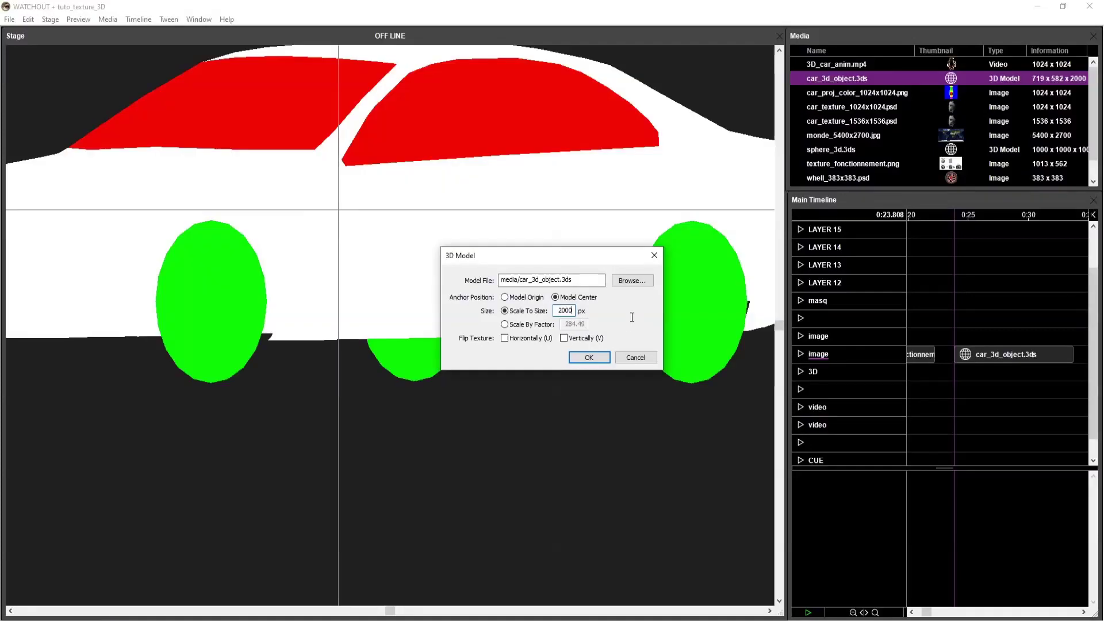
double_click(559, 310)
text(1000)
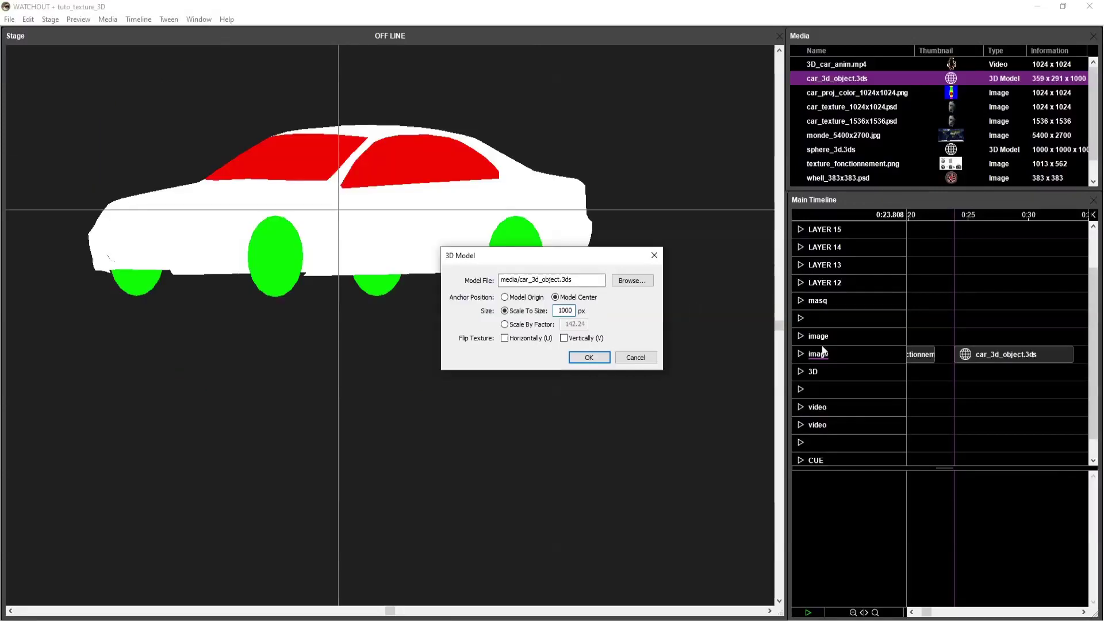
click(589, 357)
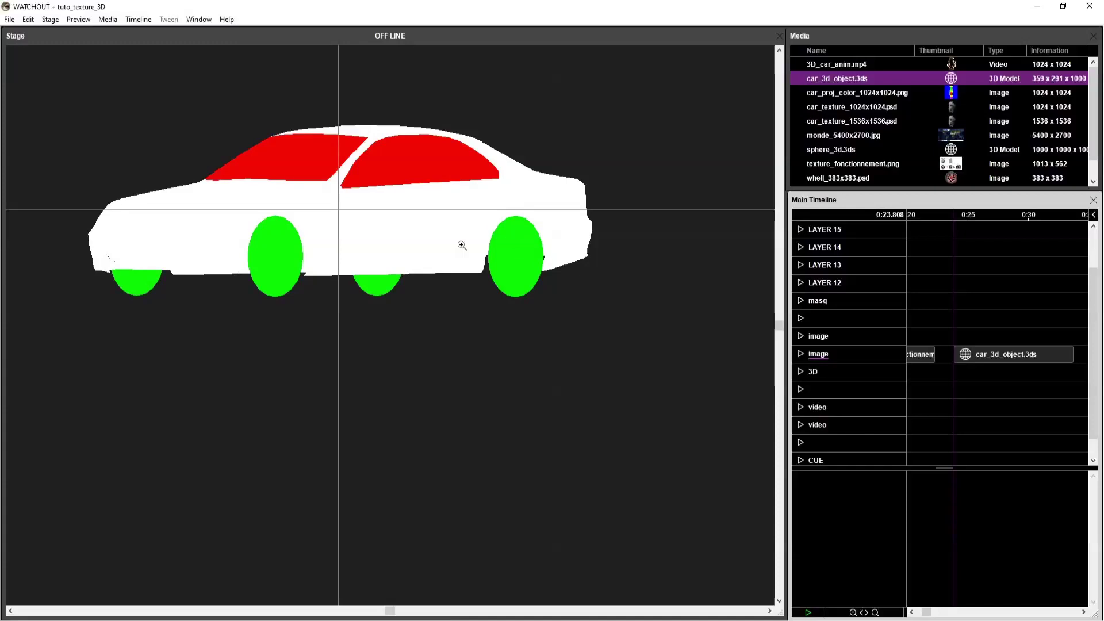
drag(370, 238, 404, 298)
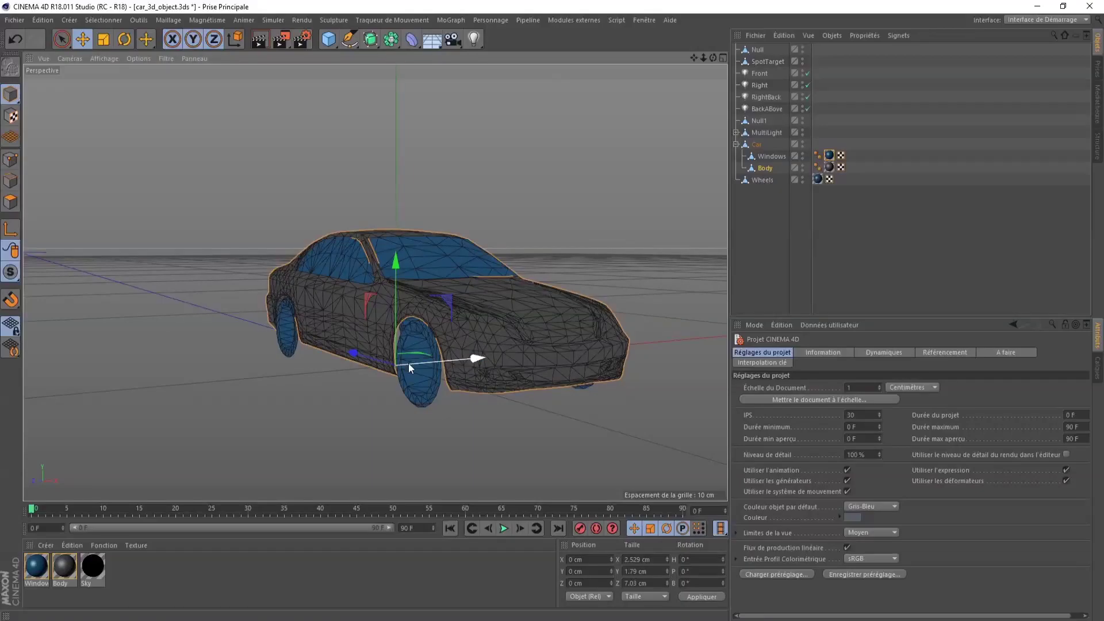
alt+drag(419, 345, 447, 362)
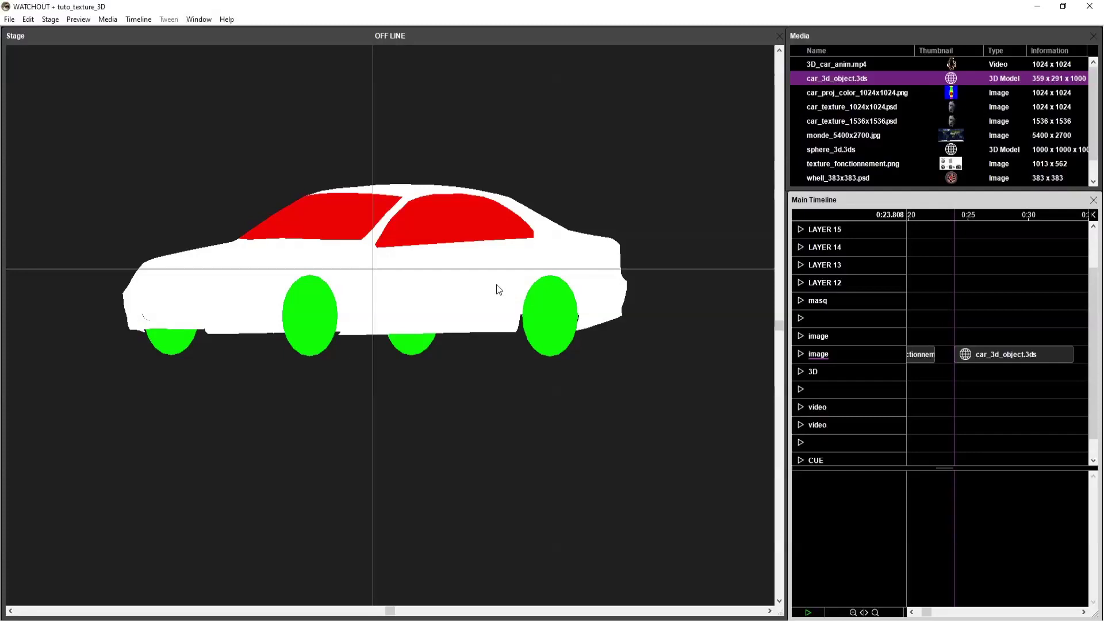
Step: Place car_proj_color_1024x1024.png on the stage as a trial view of the car's colour-coded texture layout
click(1029, 355)
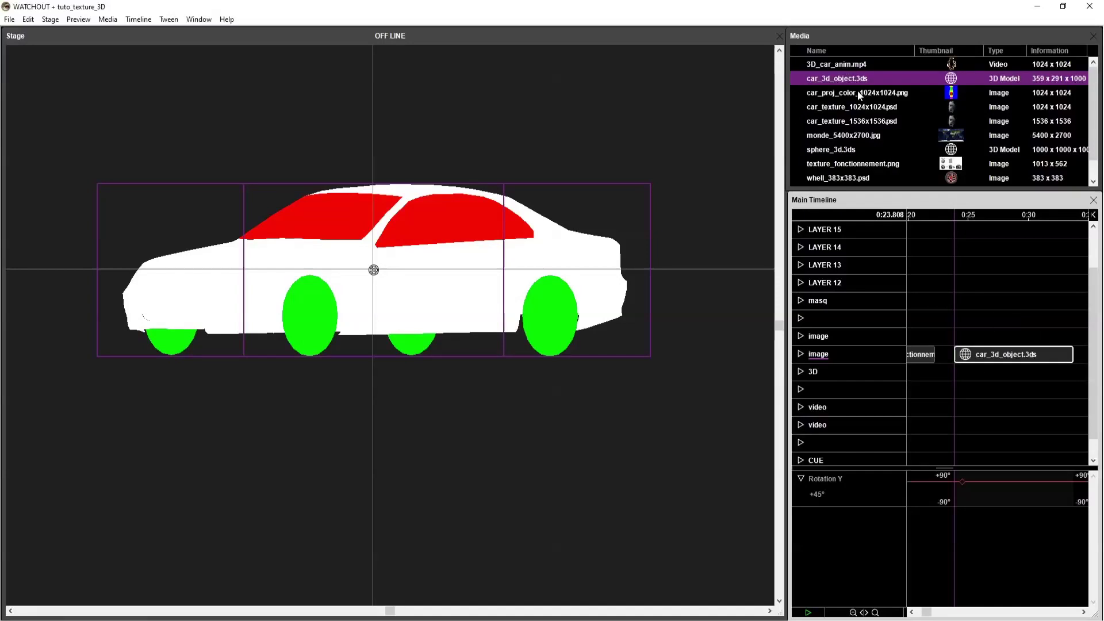
click(853, 179)
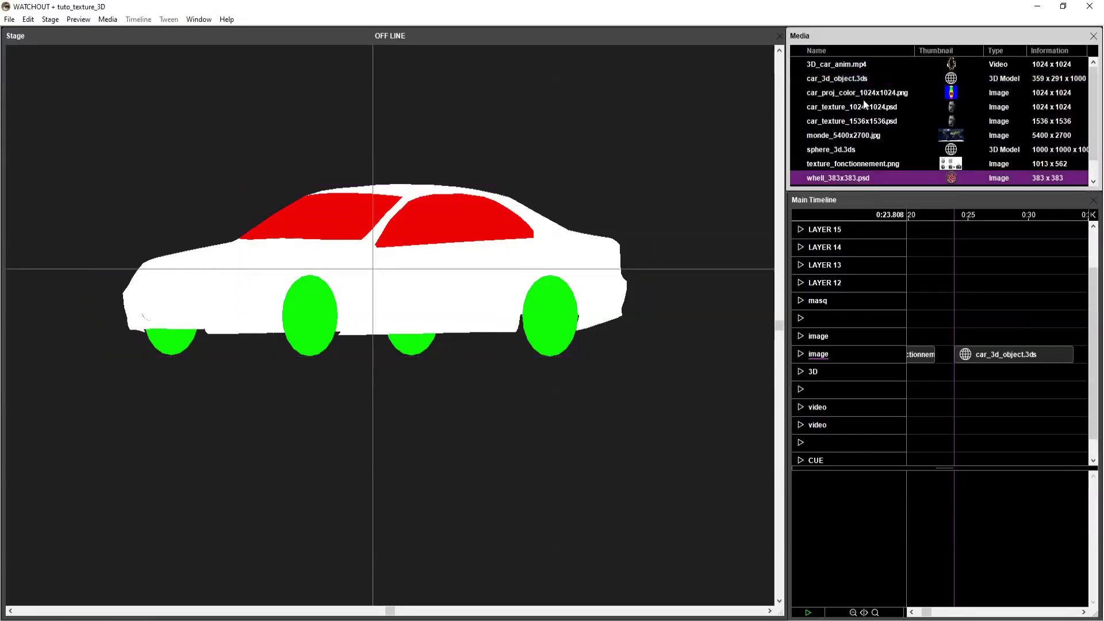
drag(866, 93, 310, 319)
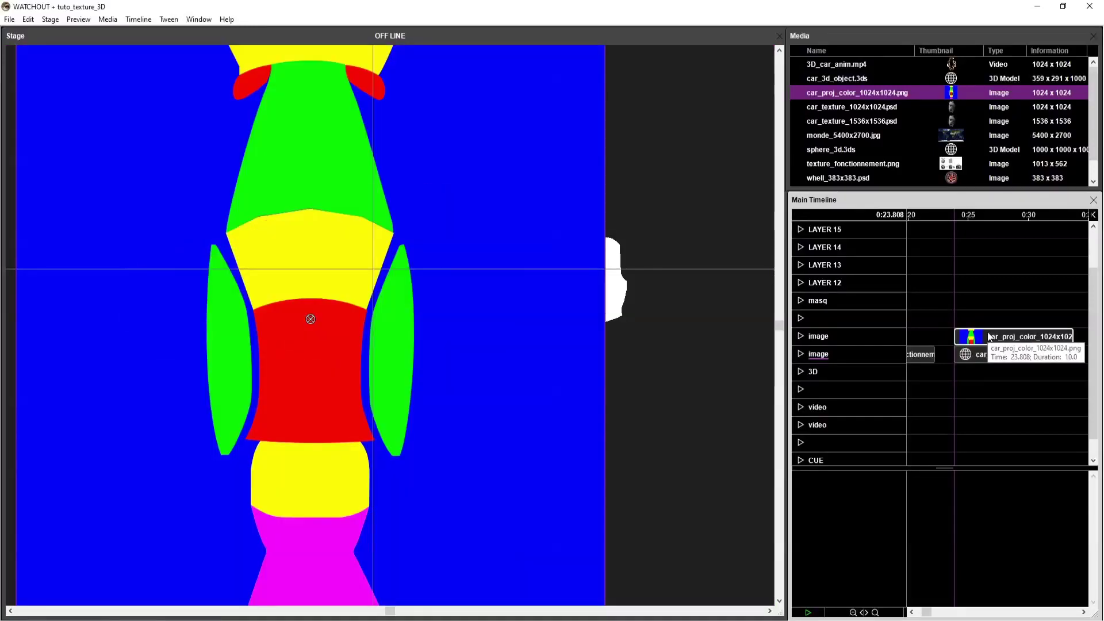
Step: Apply car_texture_1024x1024.psd to the body and the windows of the car model
click(990, 354)
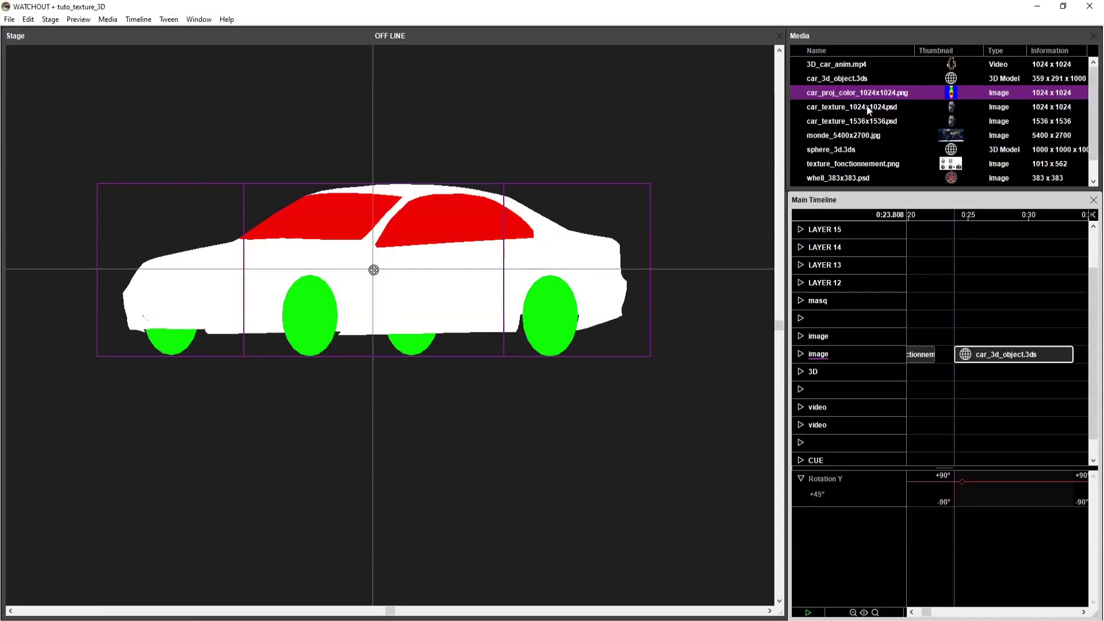
drag(868, 106, 421, 273)
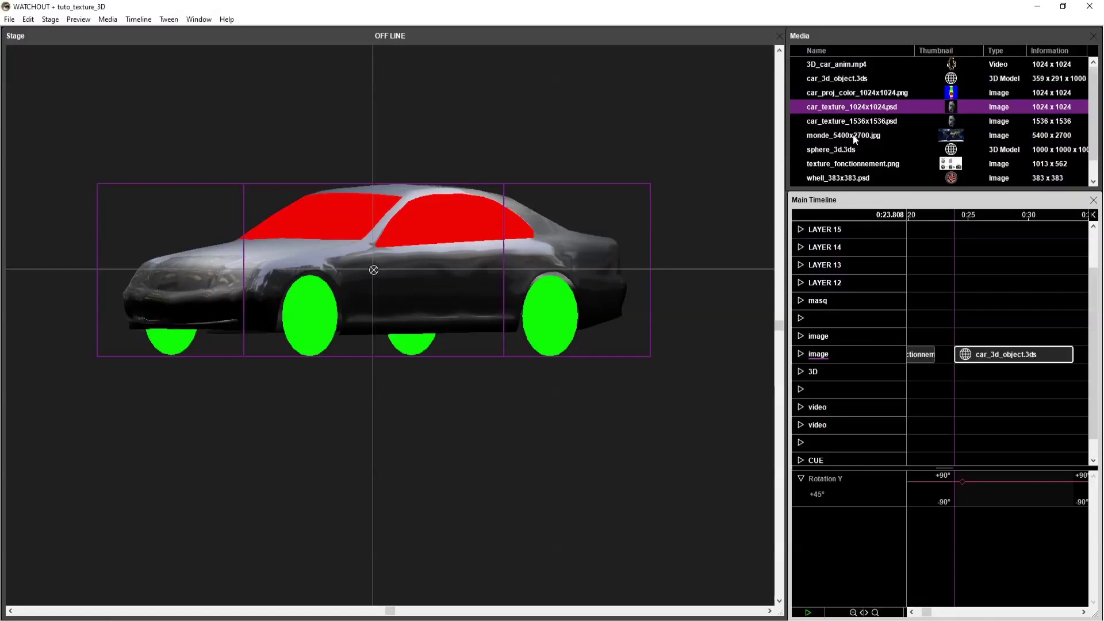
drag(856, 108, 551, 208)
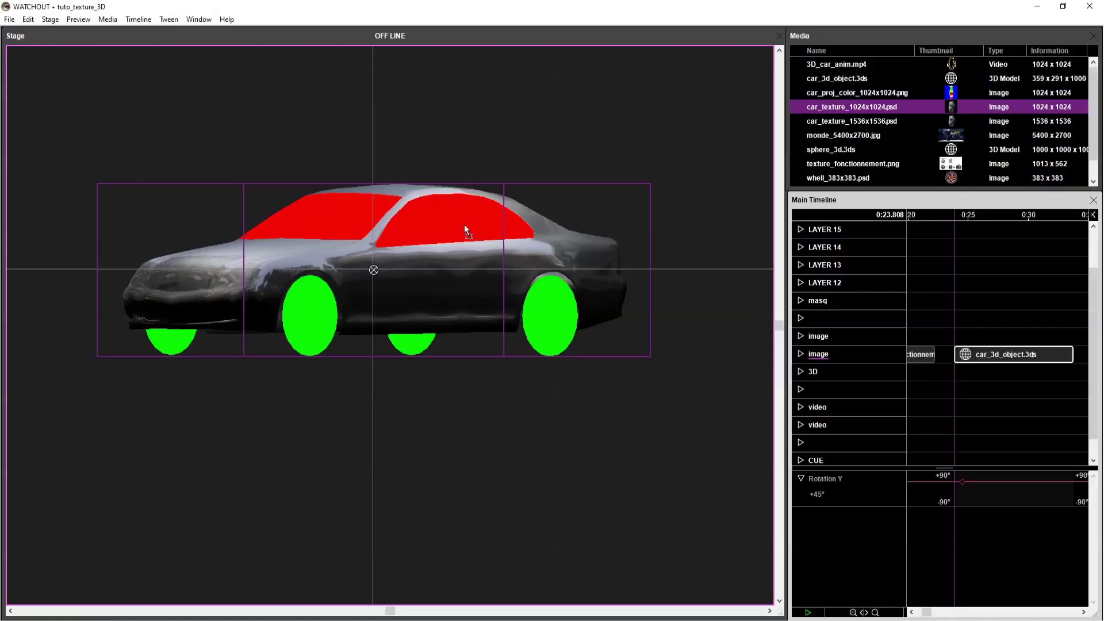
drag(464, 226, 464, 226)
click(971, 273)
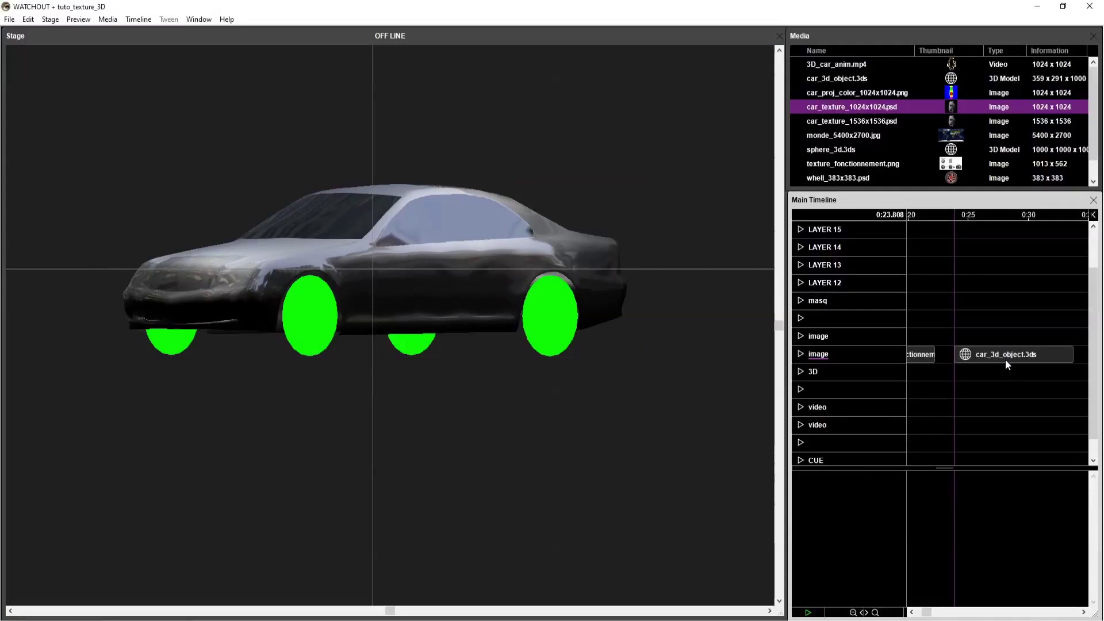
Step: Check the textures assigned to the car cue and apply whell_383x383.psd to the wheels
click(985, 357)
double_click(984, 358)
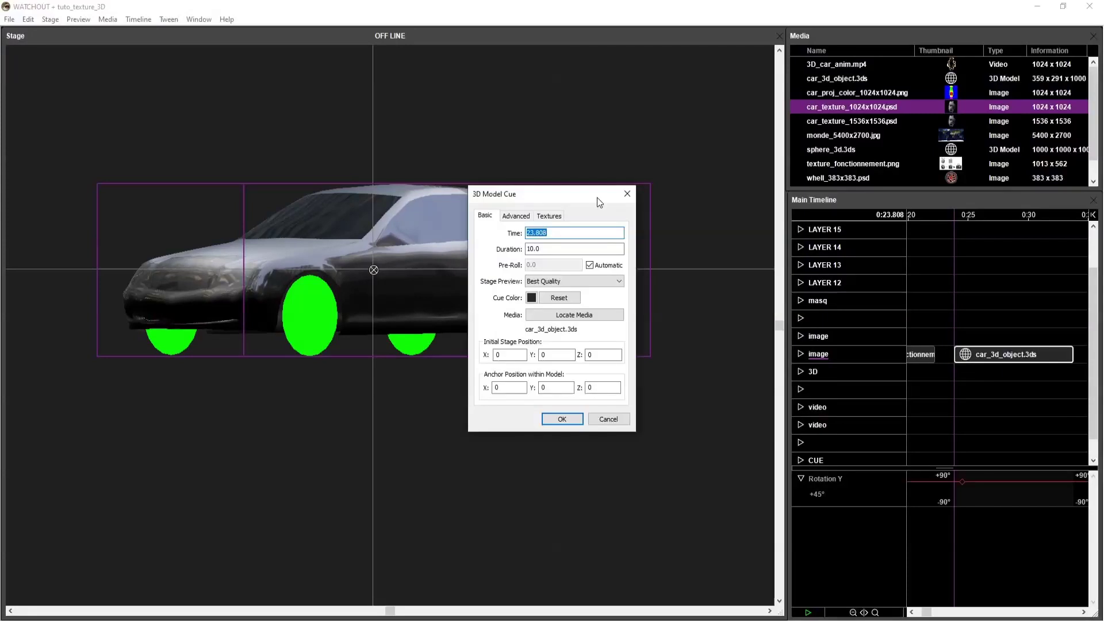
drag(596, 198, 796, 276)
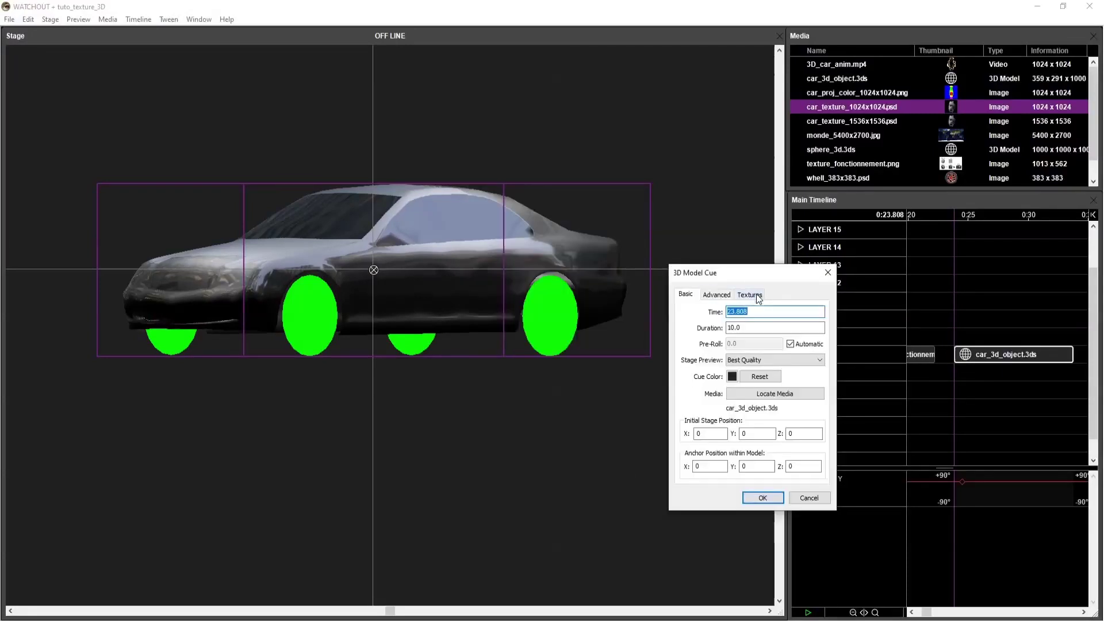
click(758, 296)
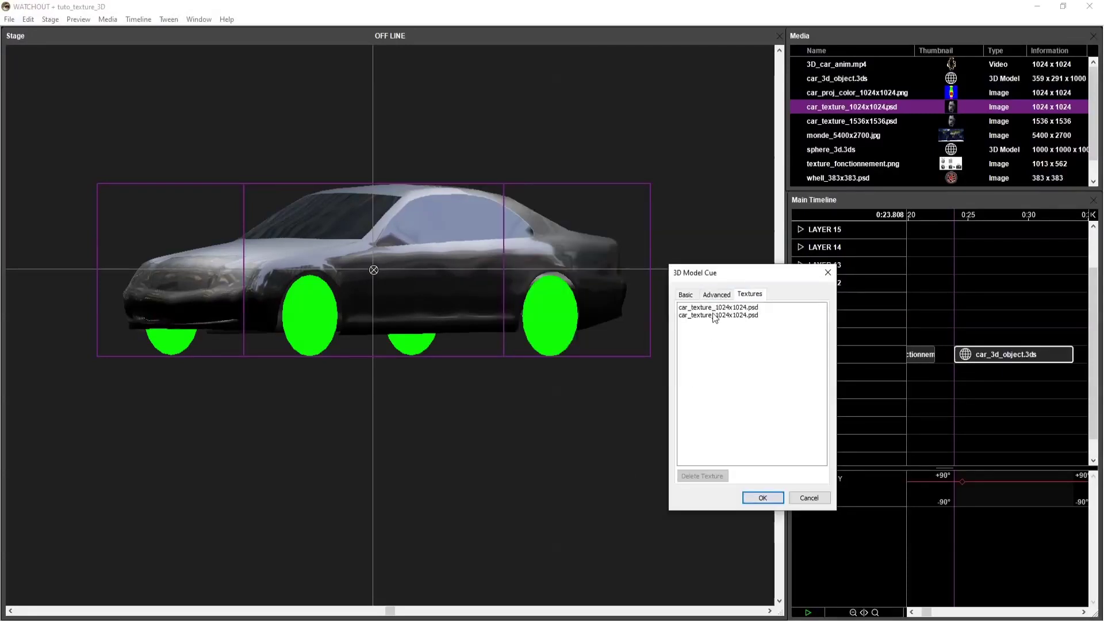
click(763, 498)
drag(863, 178, 529, 324)
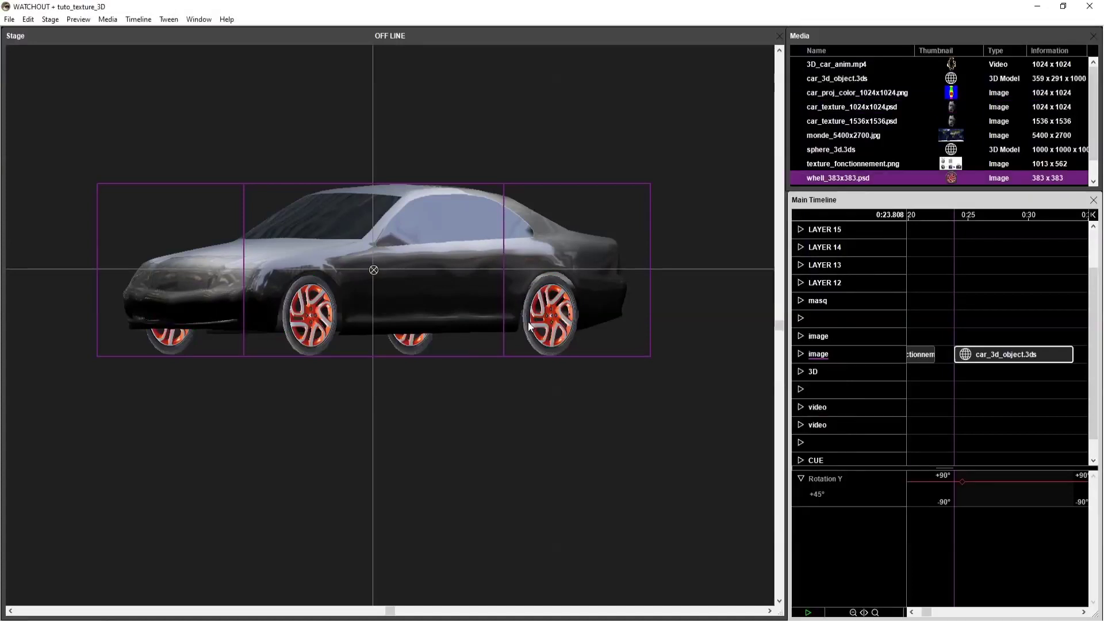
Step: Set the car cue's texture rendering to Outside only
double_click(983, 354)
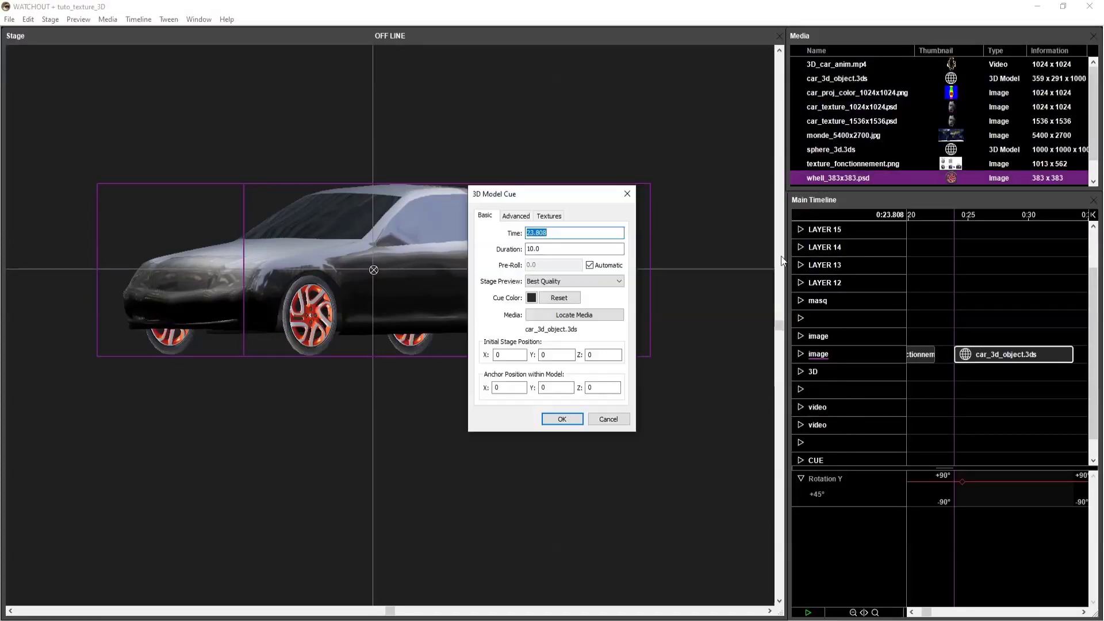
click(547, 215)
click(516, 216)
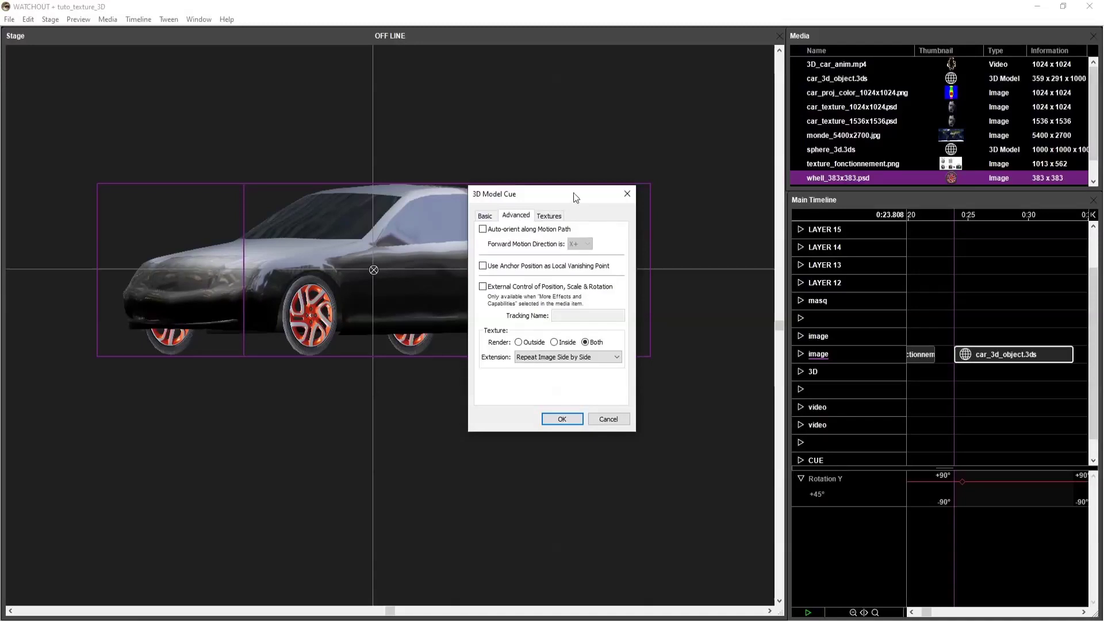
drag(574, 197, 822, 283)
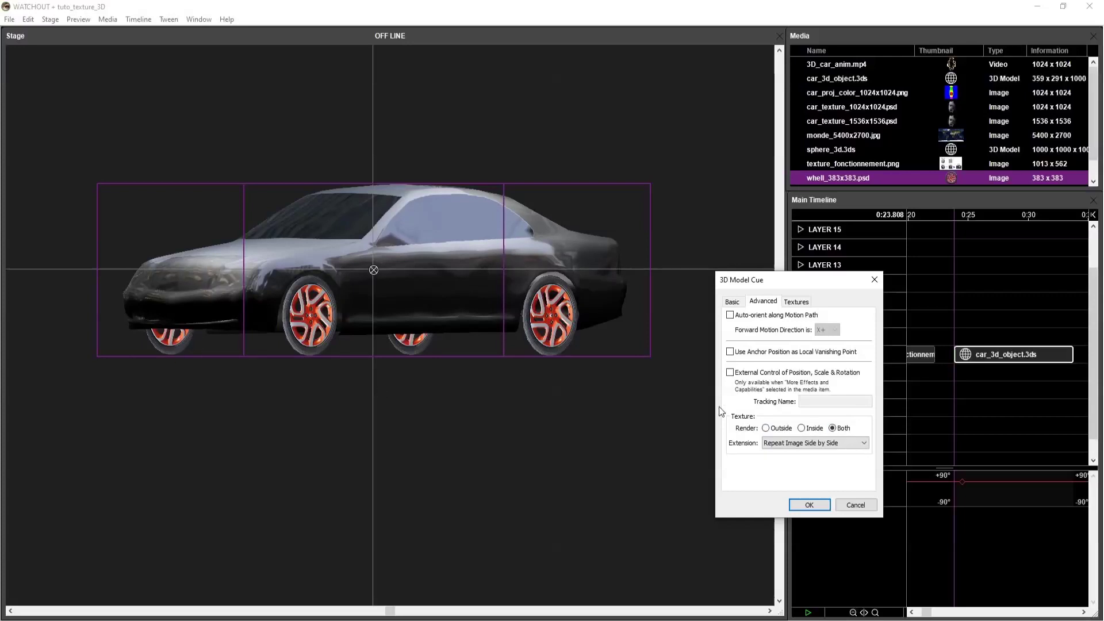
click(766, 428)
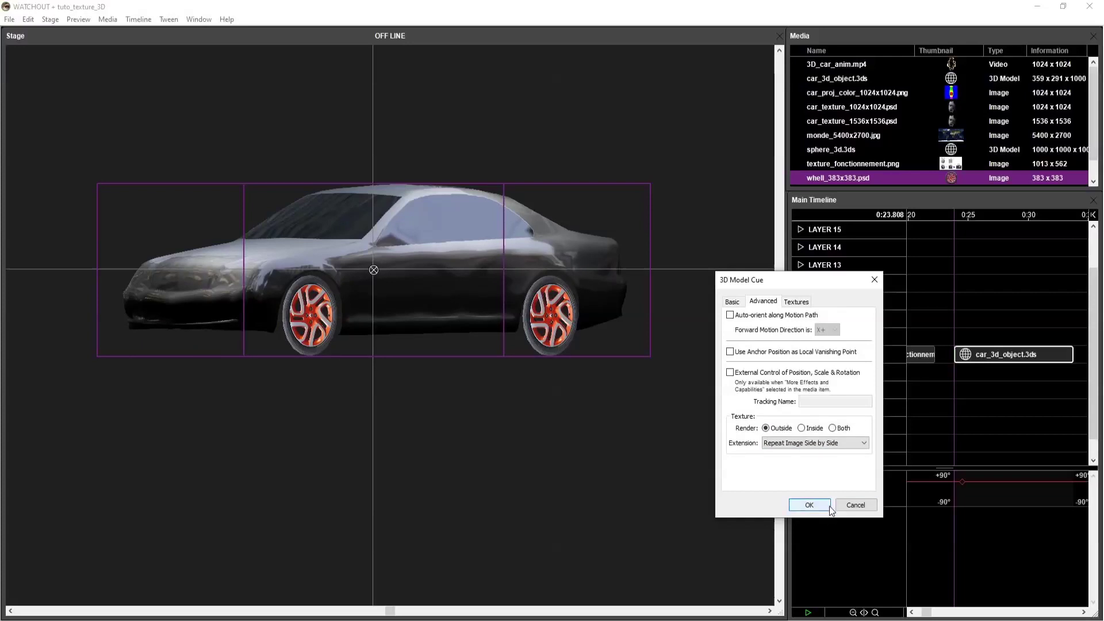
click(811, 505)
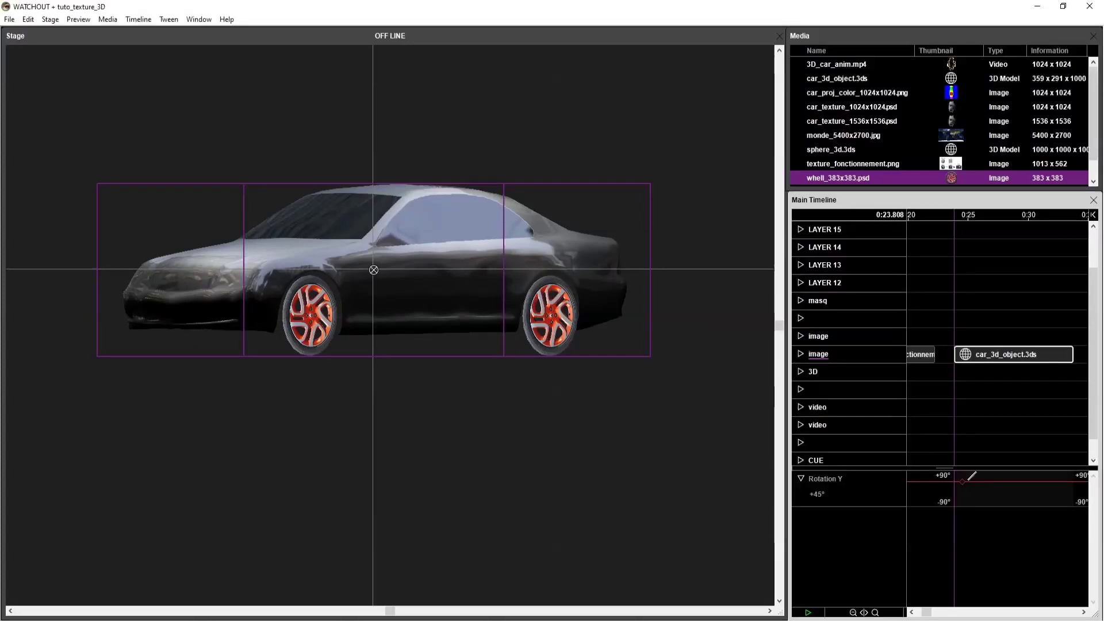
Step: Rotate the car to about -26.3° around Y and review the cue's advanced and texture settings
drag(962, 482, 957, 493)
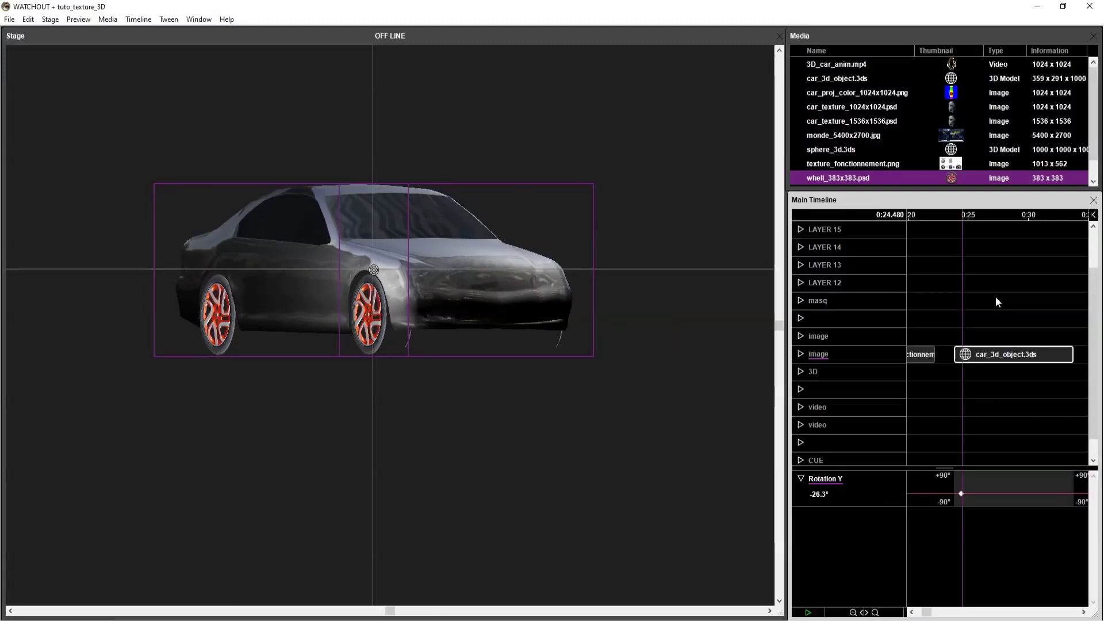
click(994, 354)
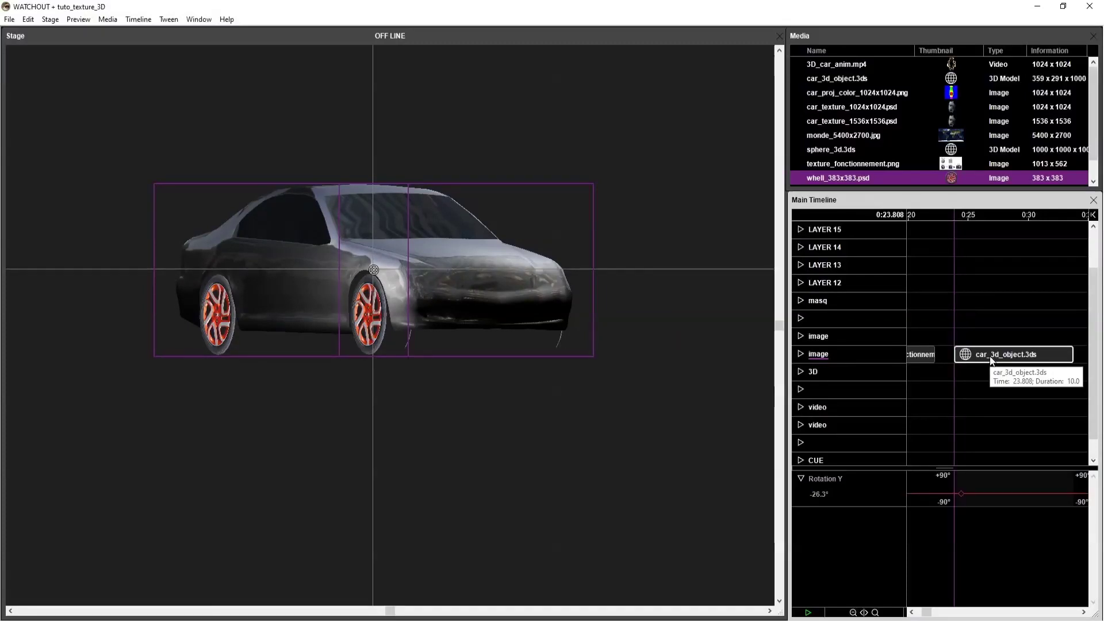
double_click(994, 356)
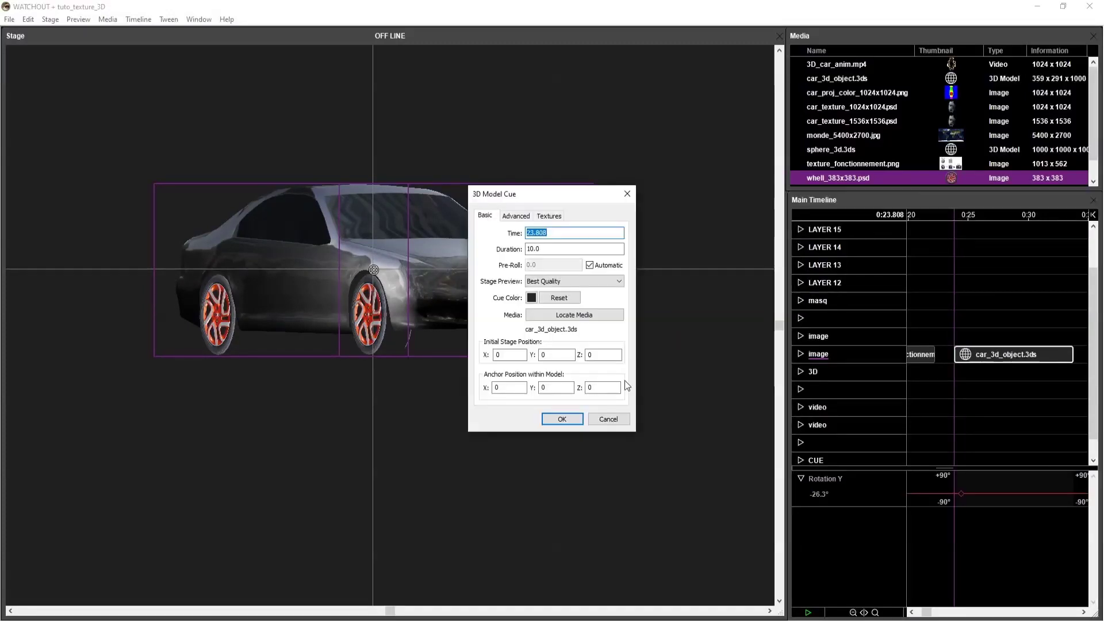
click(532, 215)
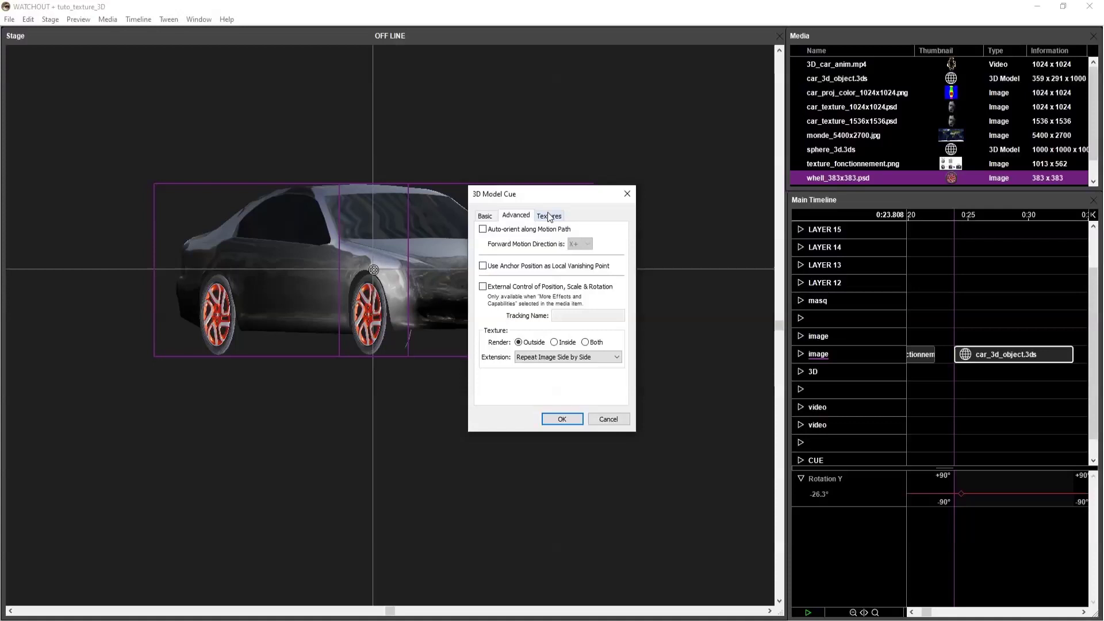
click(547, 215)
click(574, 419)
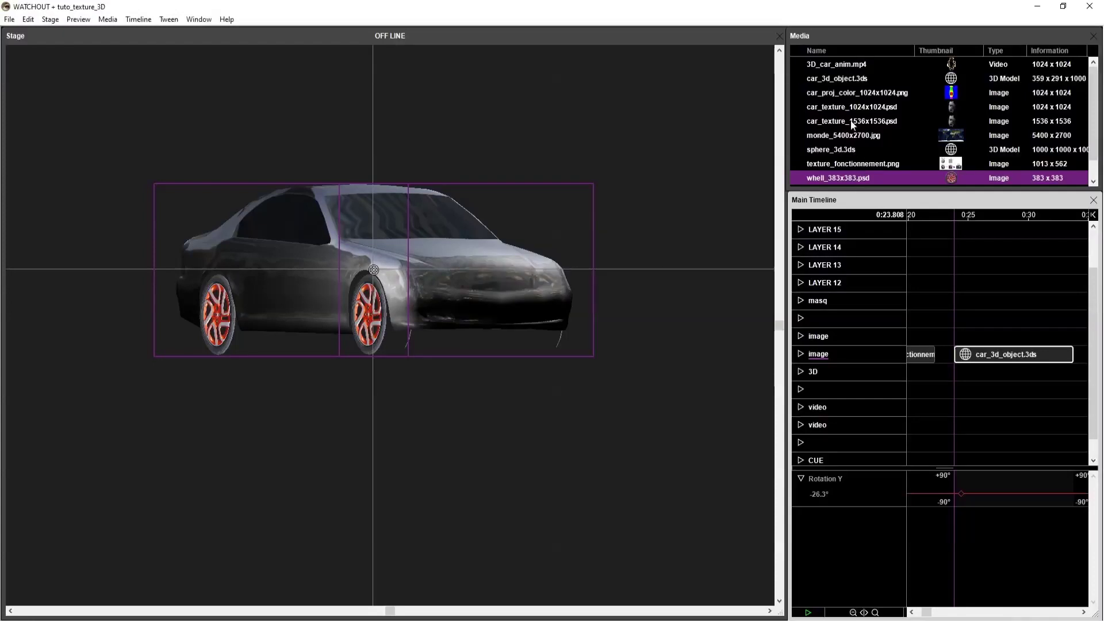
Step: Try flipping the texture of car_3d_object.3ds vertically and turn the flip back off
click(846, 79)
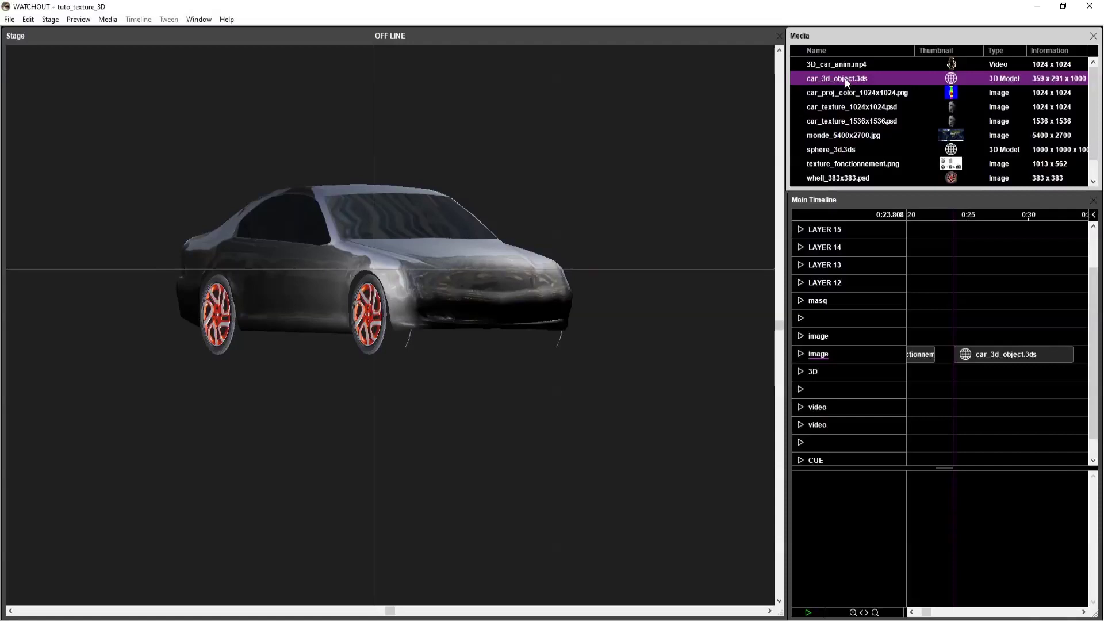
double_click(844, 78)
drag(590, 257, 738, 221)
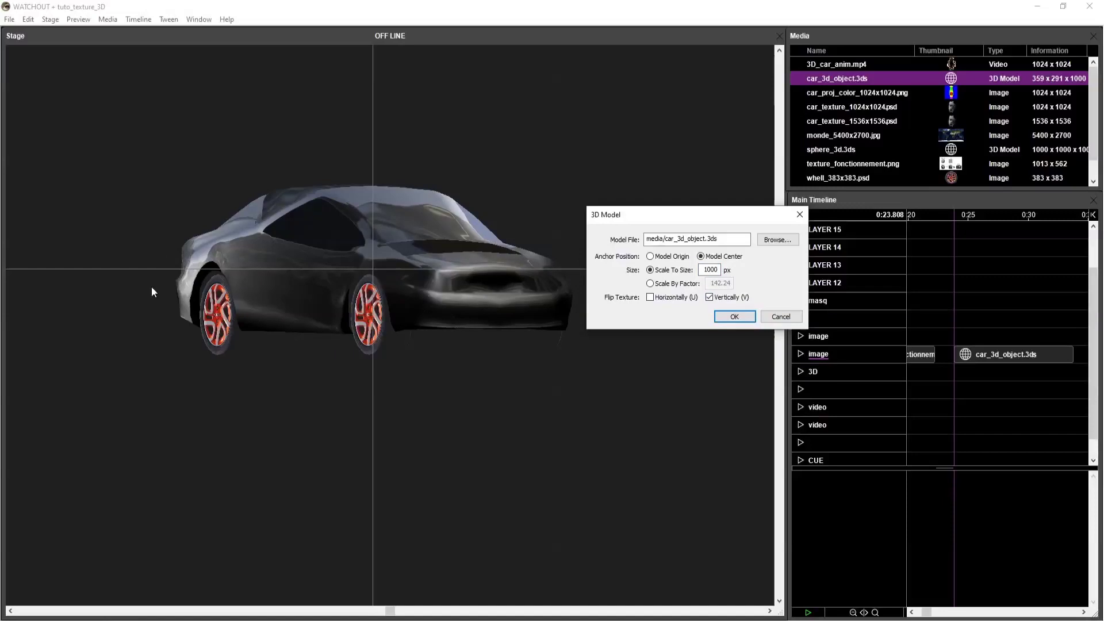
click(710, 297)
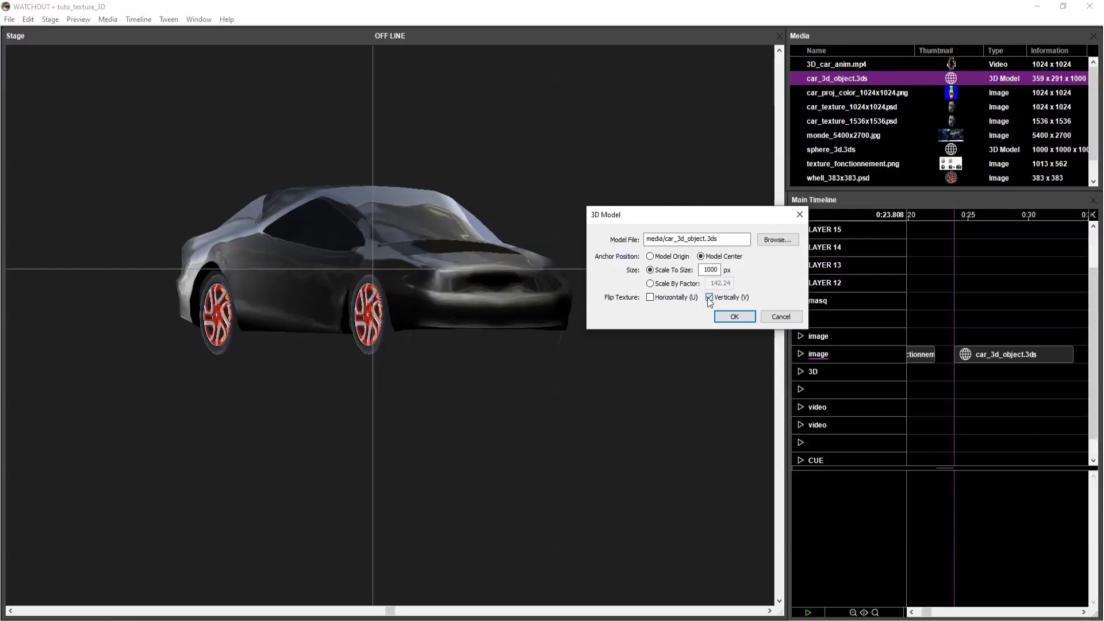
click(734, 316)
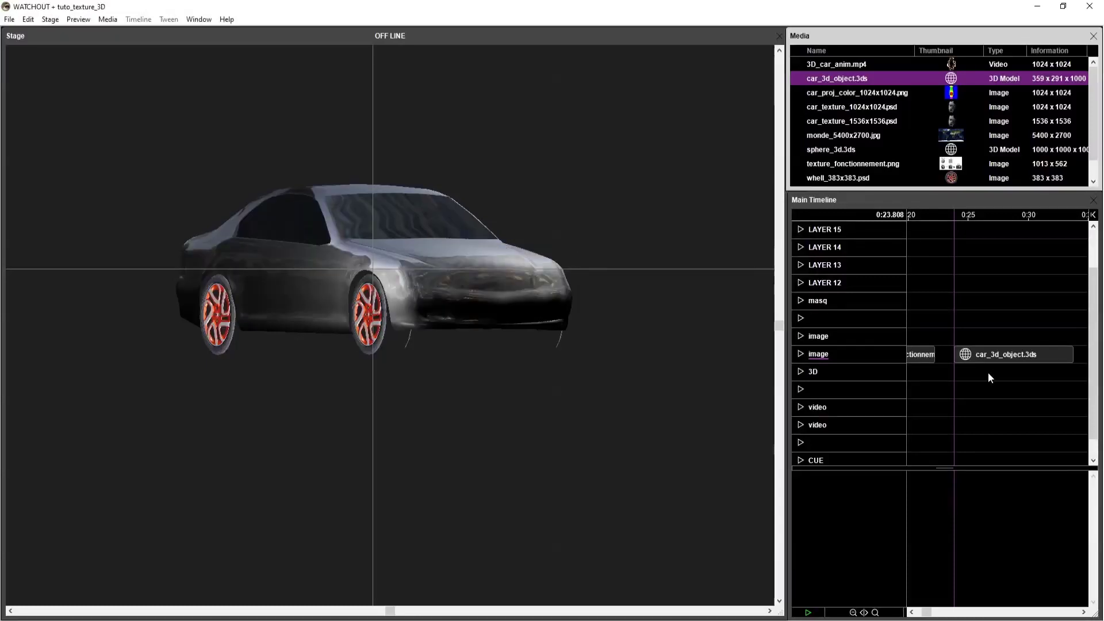
Step: Try the texture extensions Repeat by Mirroring Even Copies and Extend Image Edge Pixels on the car cue and return to Repeat Image Side by Side
double_click(1003, 355)
click(520, 217)
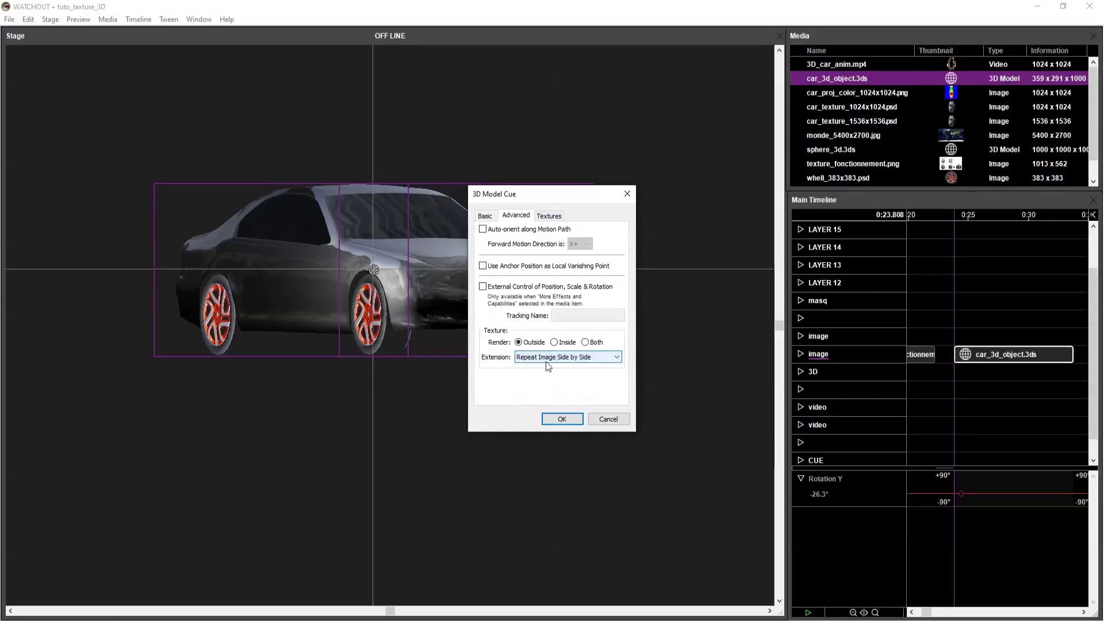
drag(801, 209, 784, 170)
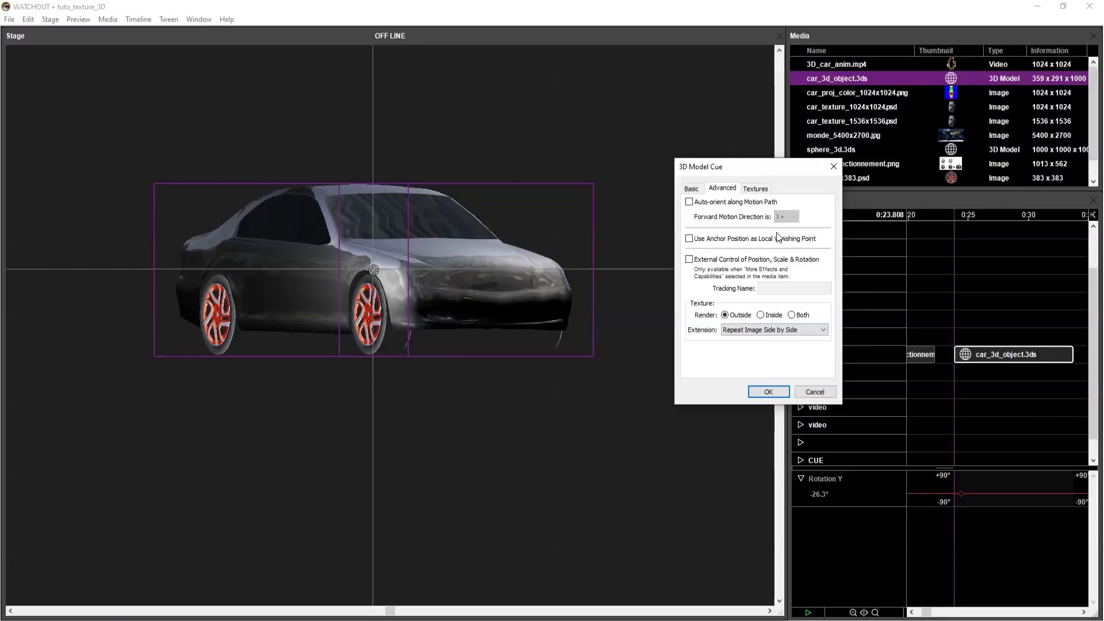
click(754, 333)
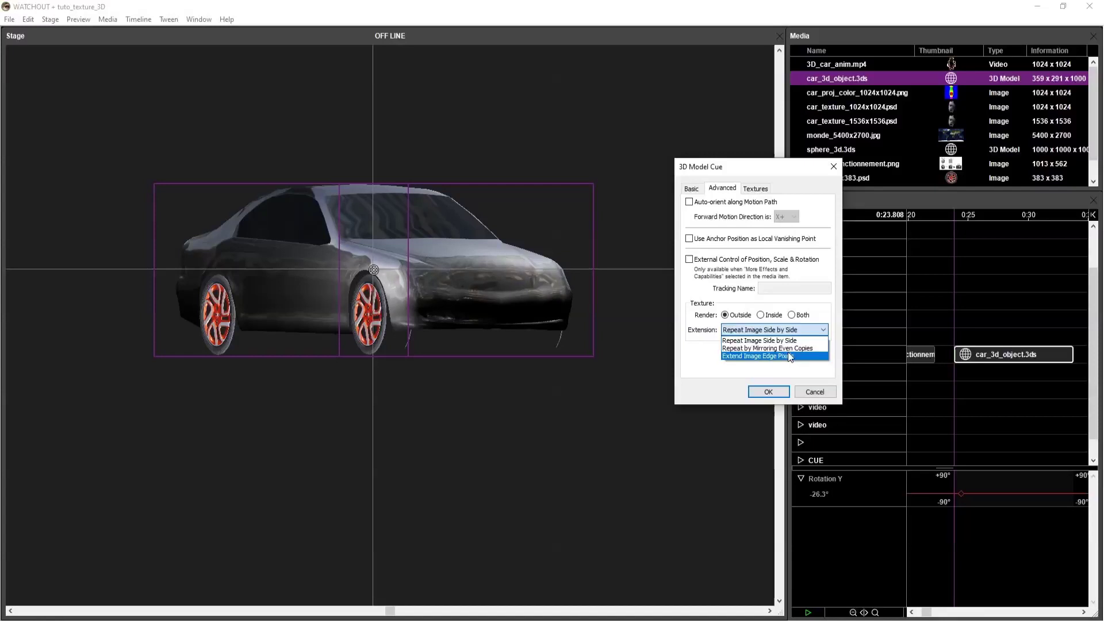
click(767, 348)
click(774, 329)
click(777, 355)
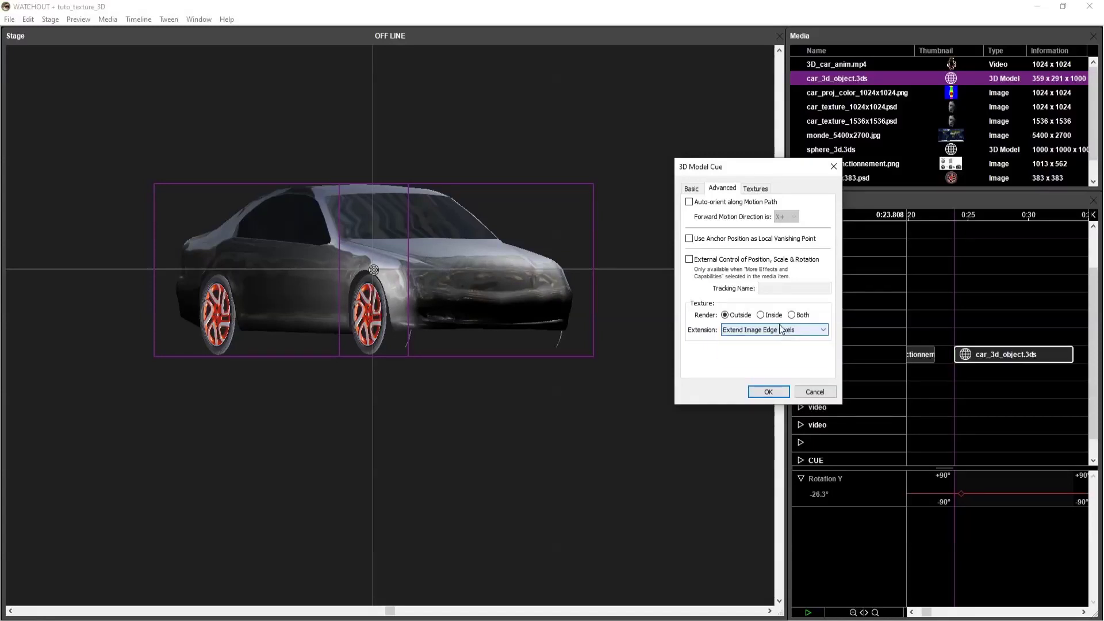
click(781, 329)
click(780, 340)
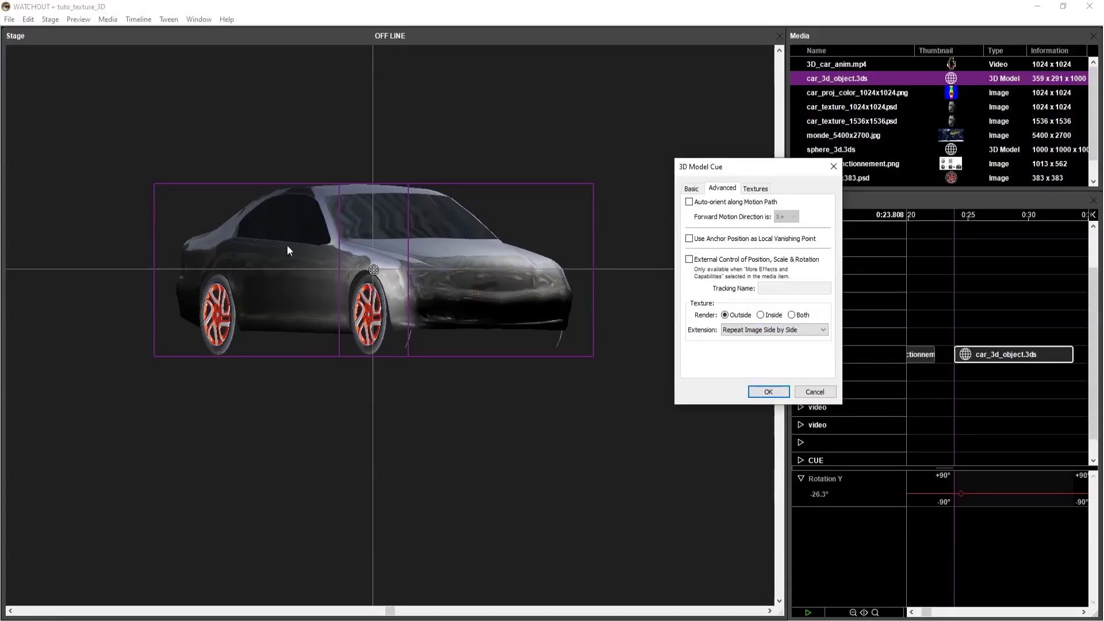
click(768, 392)
click(986, 330)
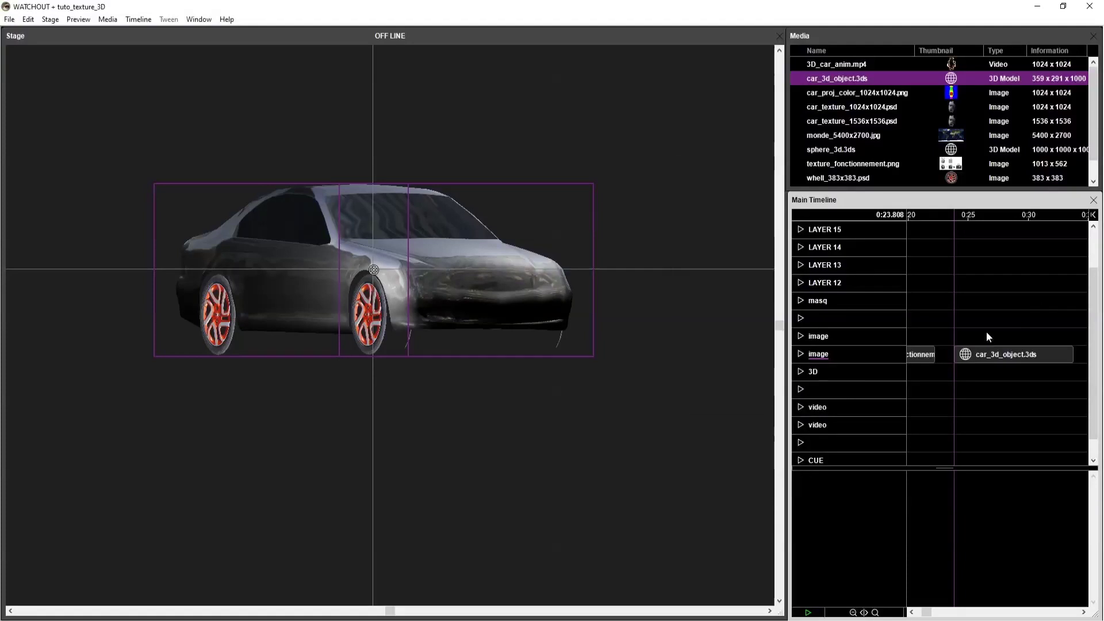